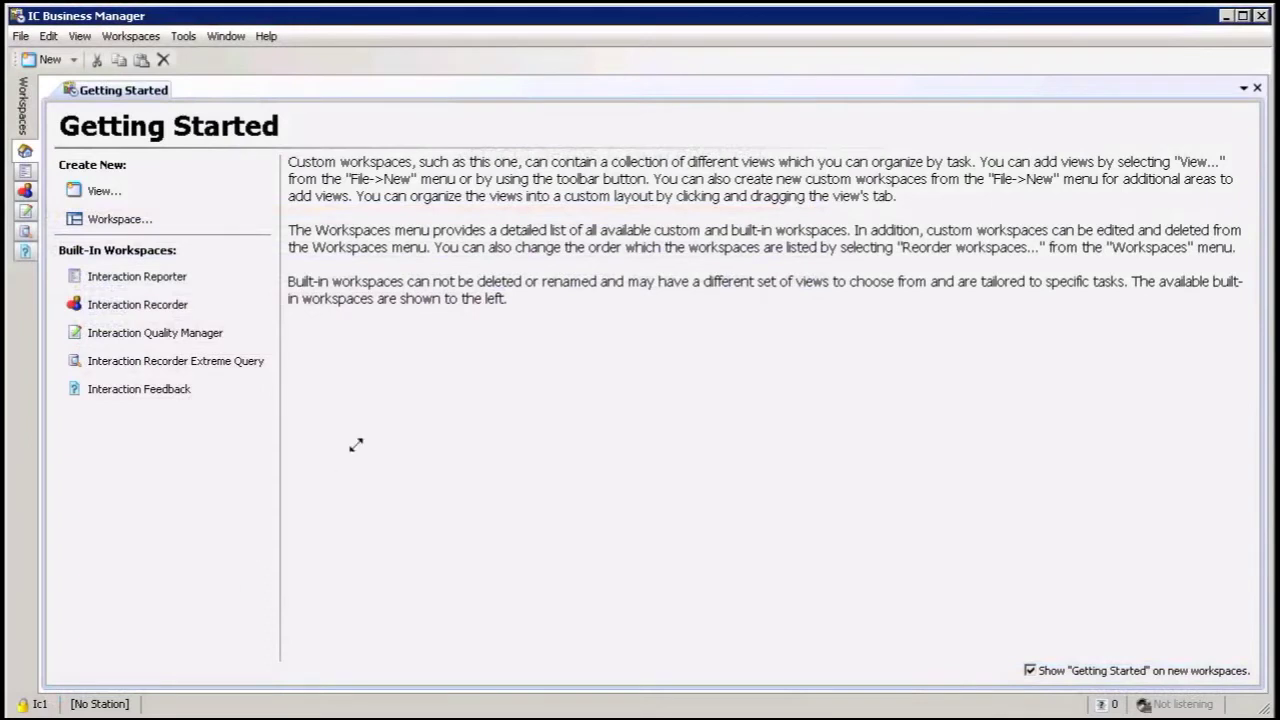
Create a custom workspace named 'Customer Services' with the red person icon
{"action": "left_click", "coordinate": [134, 38]}
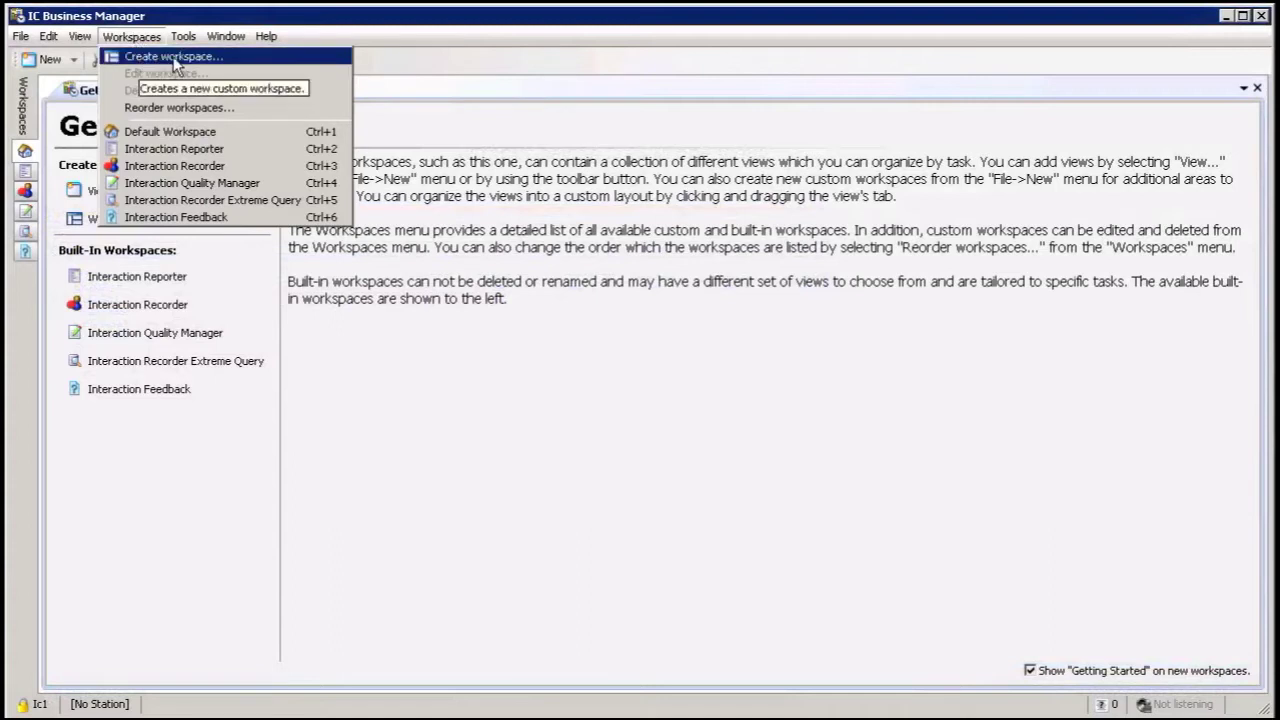
{"action": "left_click", "coordinate": [173, 57]}
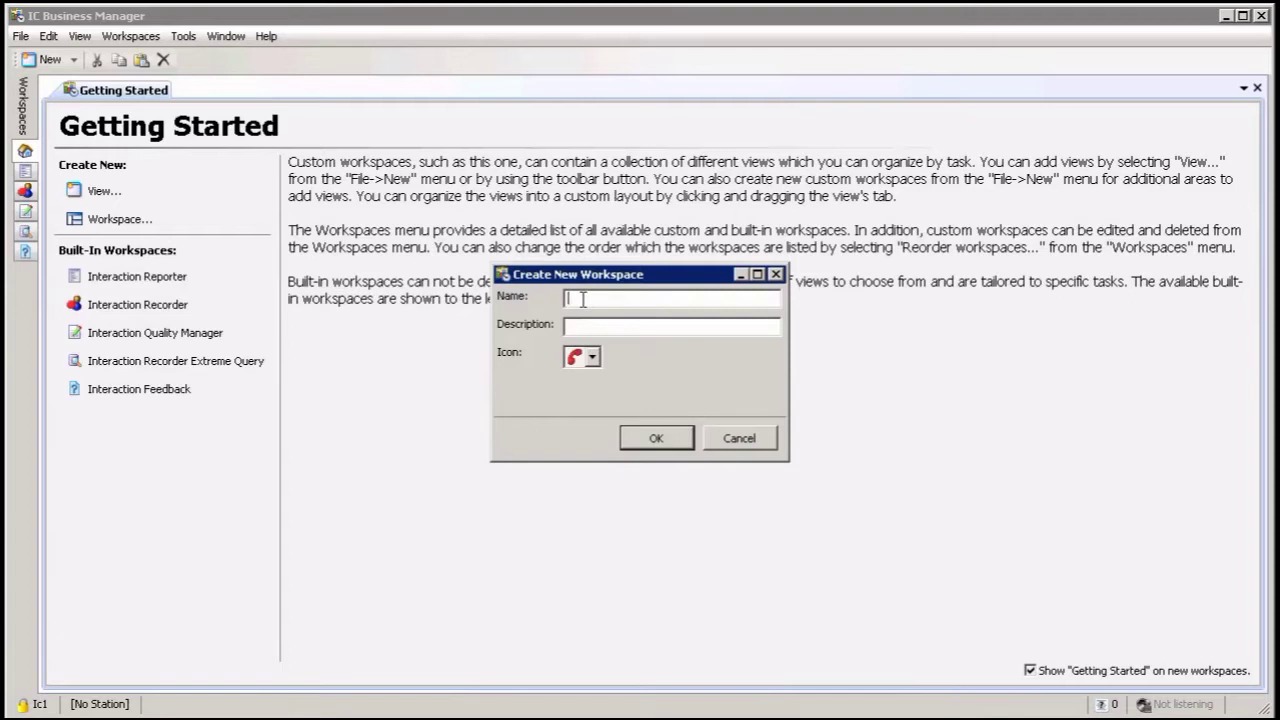
{"action": "type", "text": "Customer Services"}
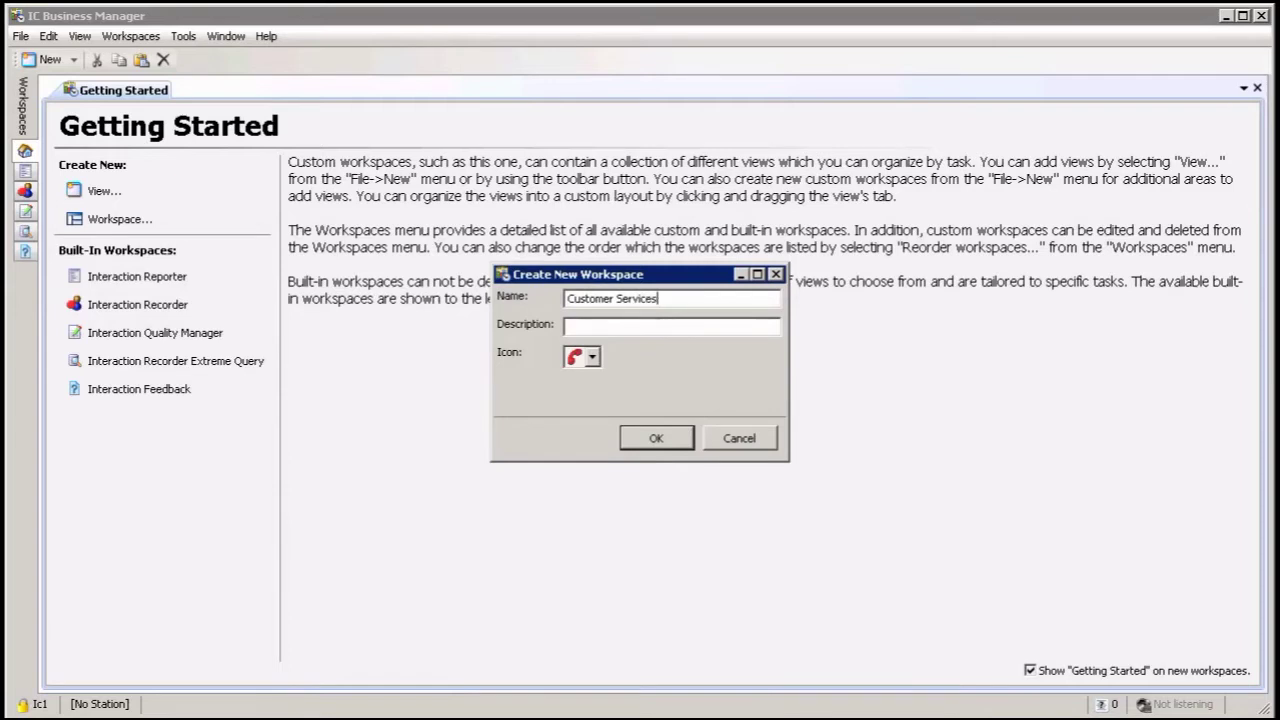
{"action": "left_click", "coordinate": [607, 327]}
{"action": "left_click", "coordinate": [591, 358]}
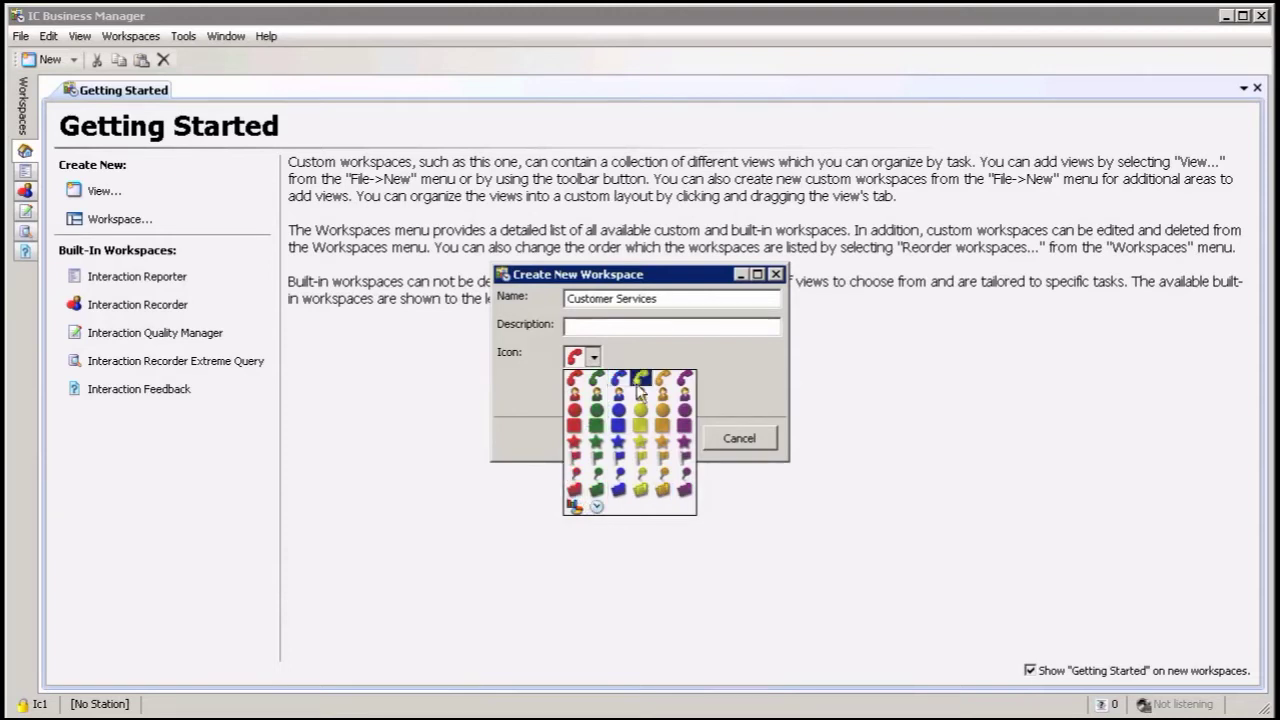
{"action": "left_click", "coordinate": [576, 396]}
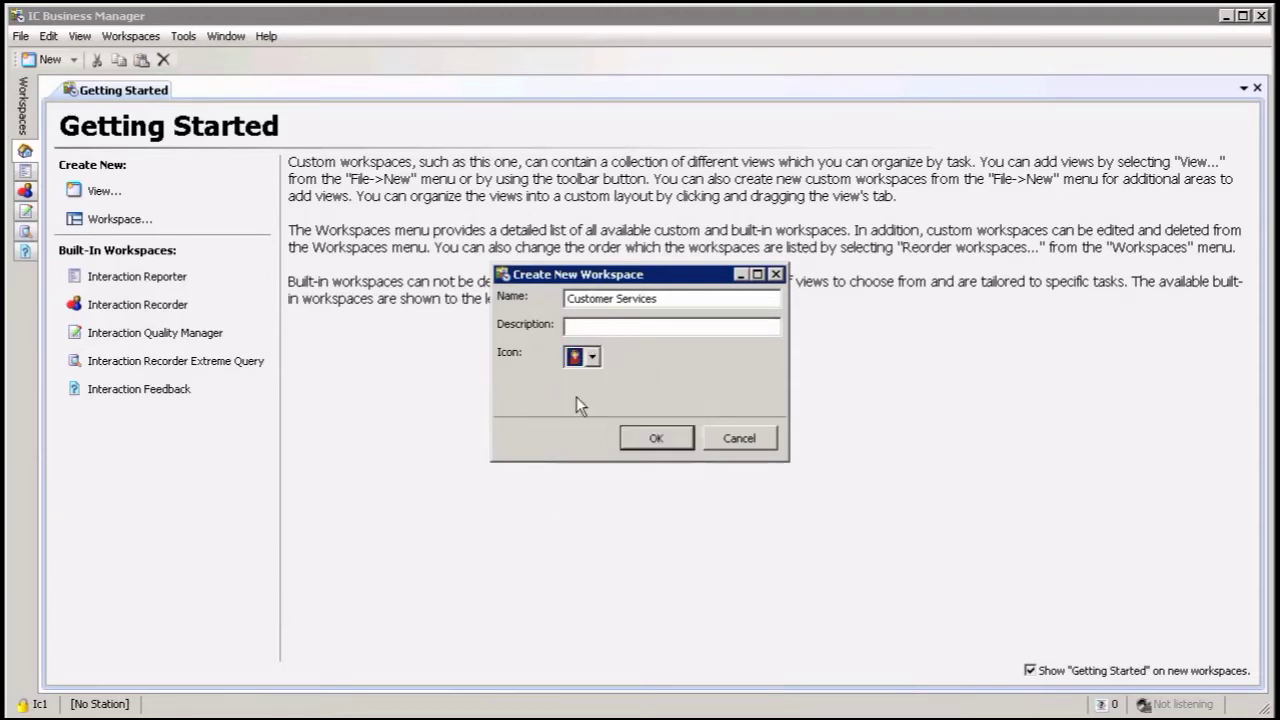
{"action": "left_click", "coordinate": [656, 439]}
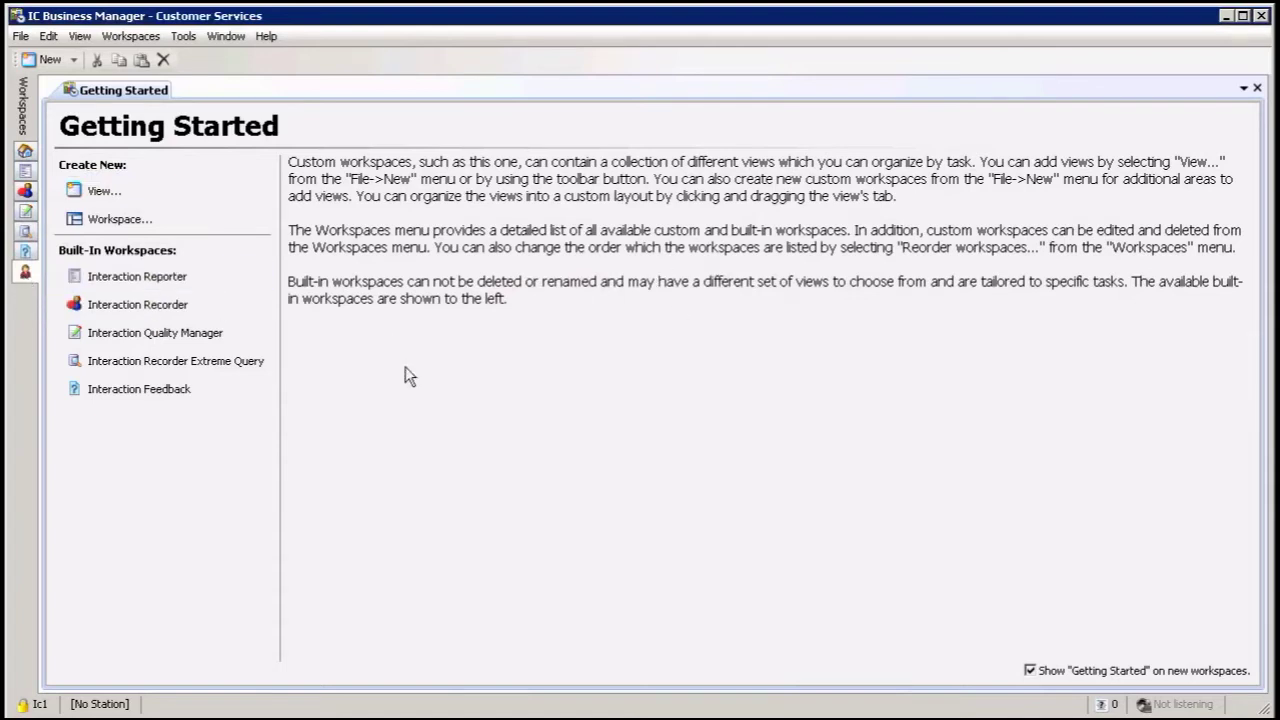
Add the Interaction Supervisor Workgroup Details view, grouped by product, to Customer Services
{"action": "left_click", "coordinate": [28, 153]}
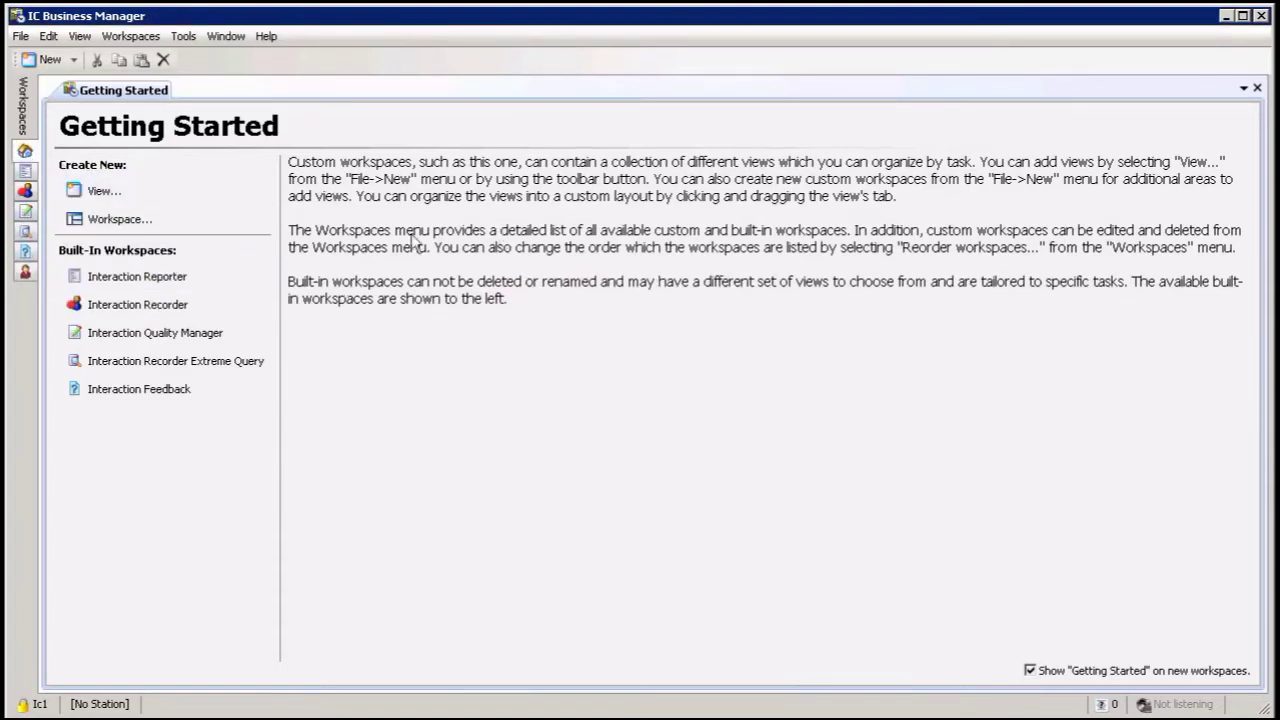
{"action": "left_click", "coordinate": [25, 272]}
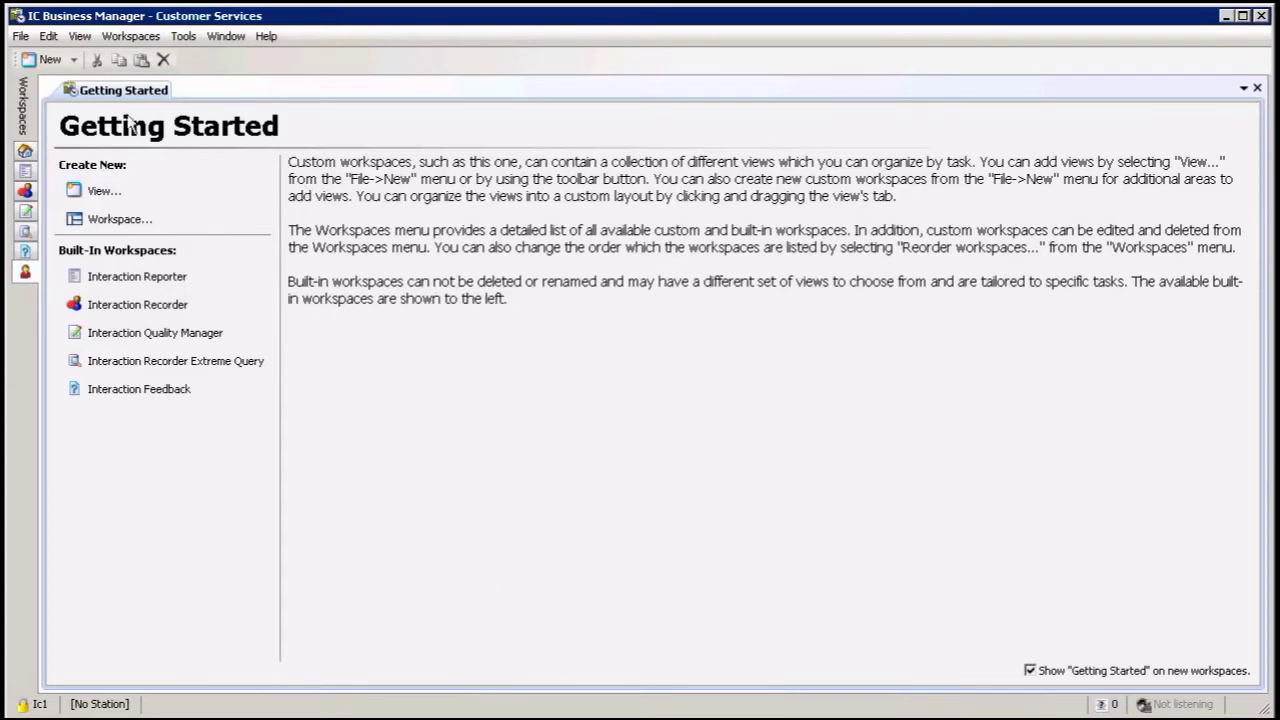
{"action": "left_click", "coordinate": [50, 60]}
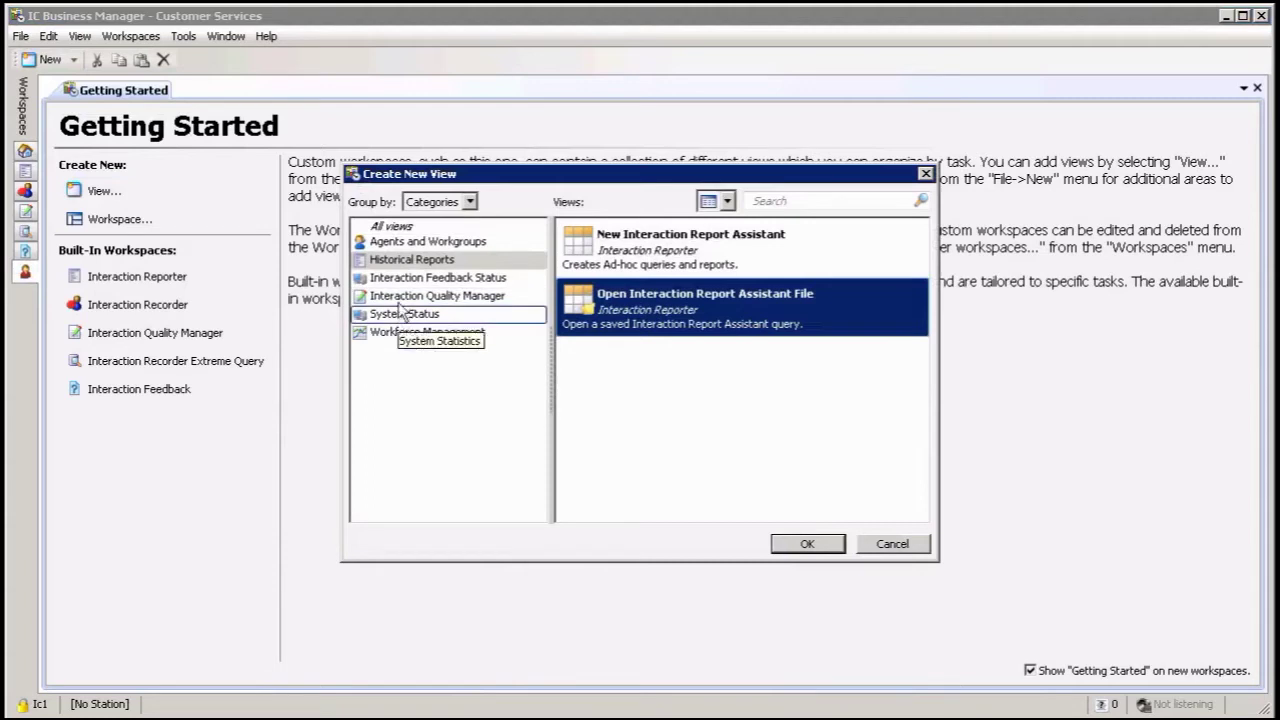
{"action": "left_click", "coordinate": [456, 203]}
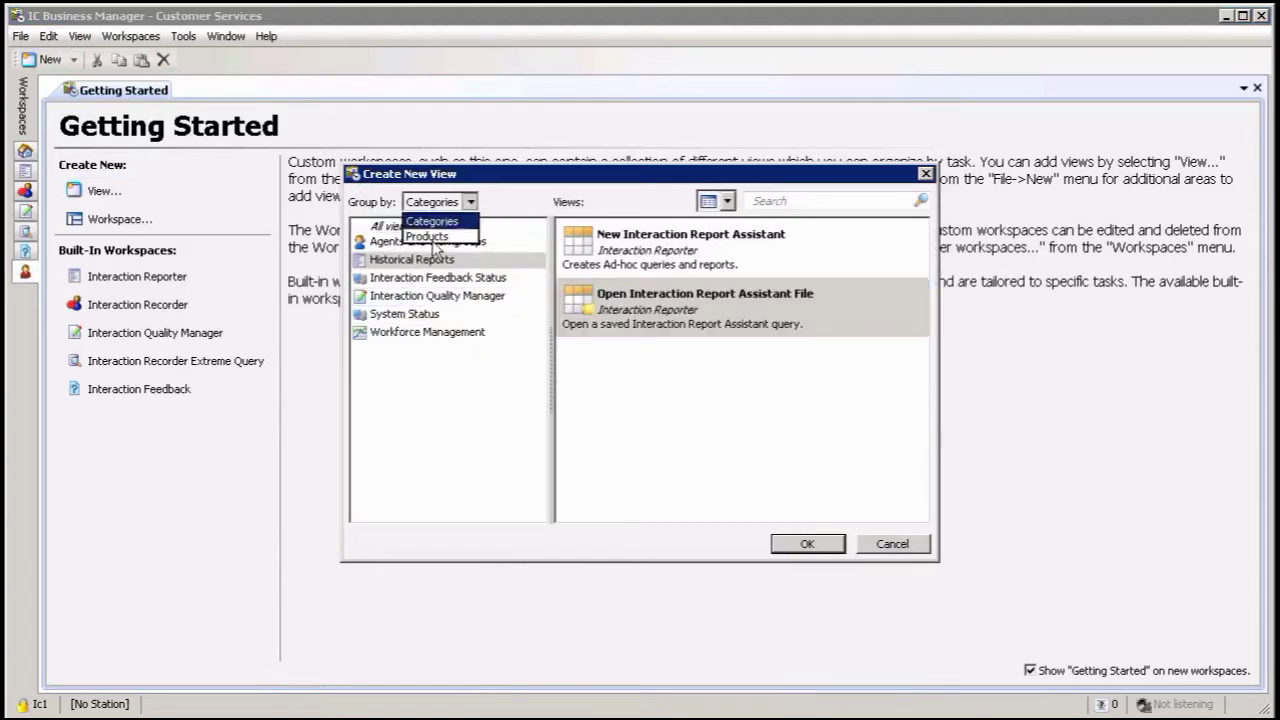
{"action": "left_click", "coordinate": [432, 238]}
{"action": "left_click", "coordinate": [420, 316]}
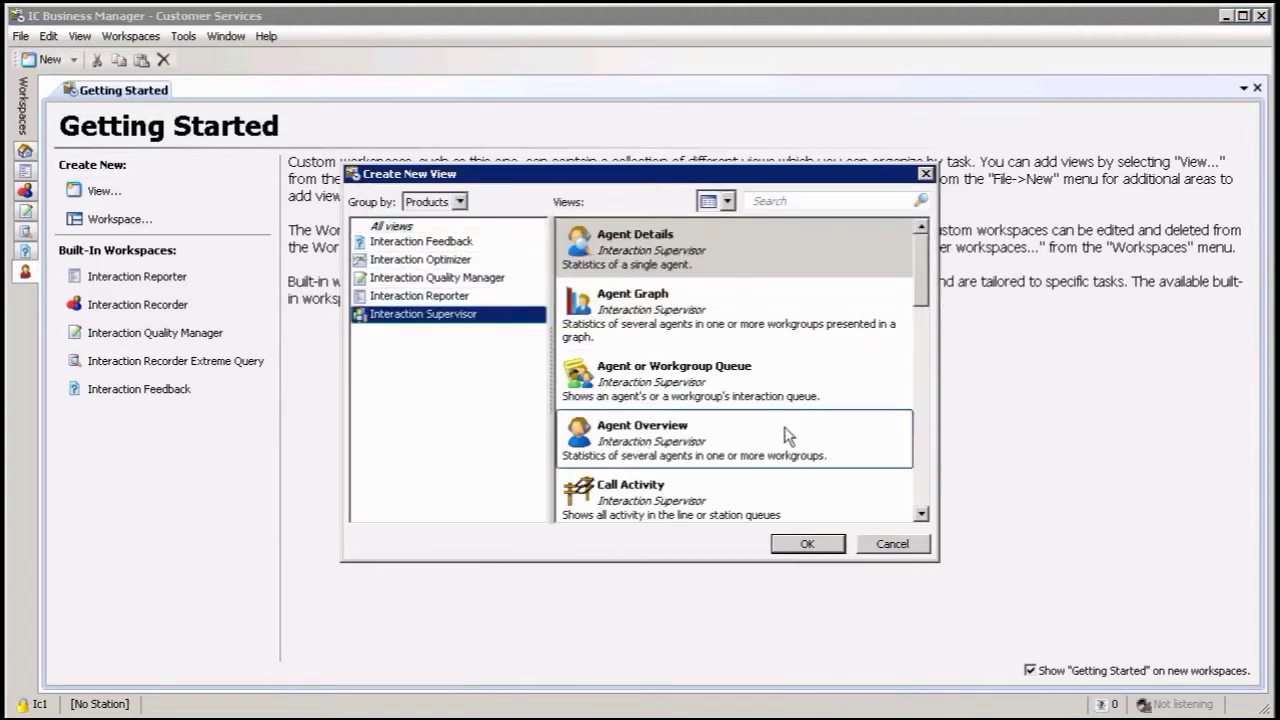
{"action": "left_click_drag", "start_coordinate": [922, 298], "coordinate": [865, 512]}
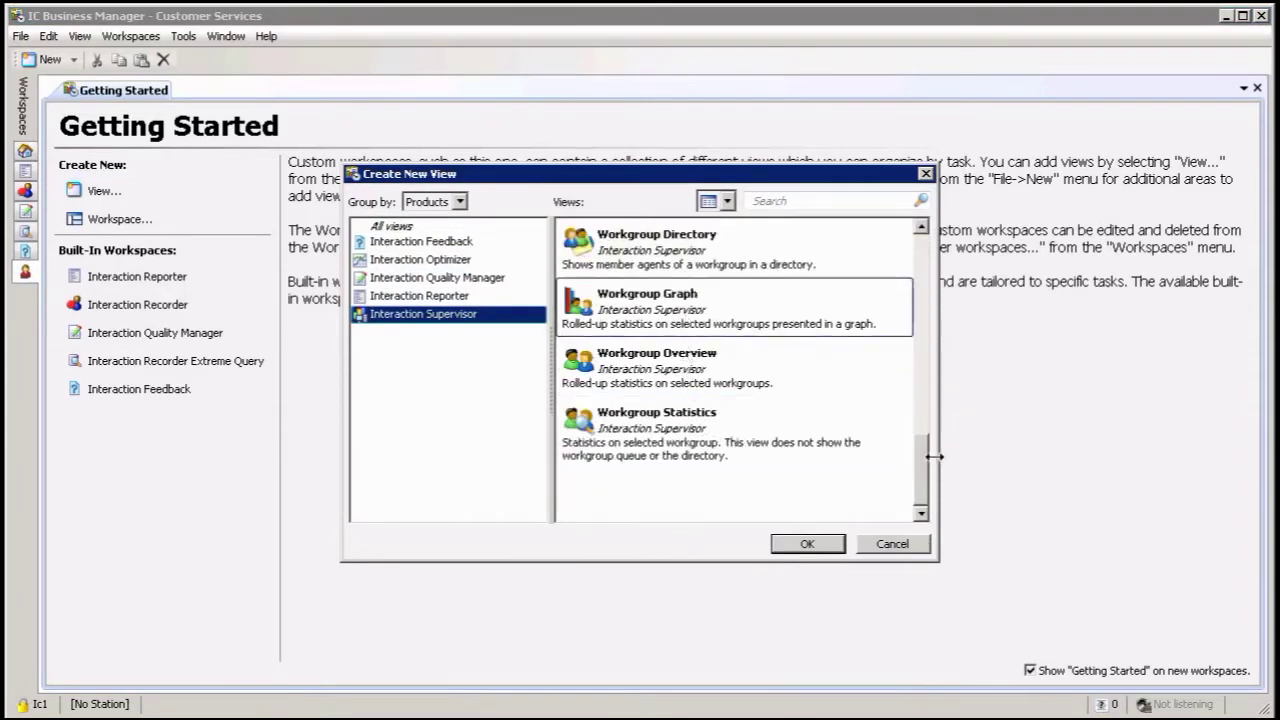
{"action": "left_click_drag", "start_coordinate": [926, 460], "coordinate": [930, 397]}
{"action": "scroll", "coordinate": [930, 397], "scroll_direction": "up", "scroll_amount": 1}
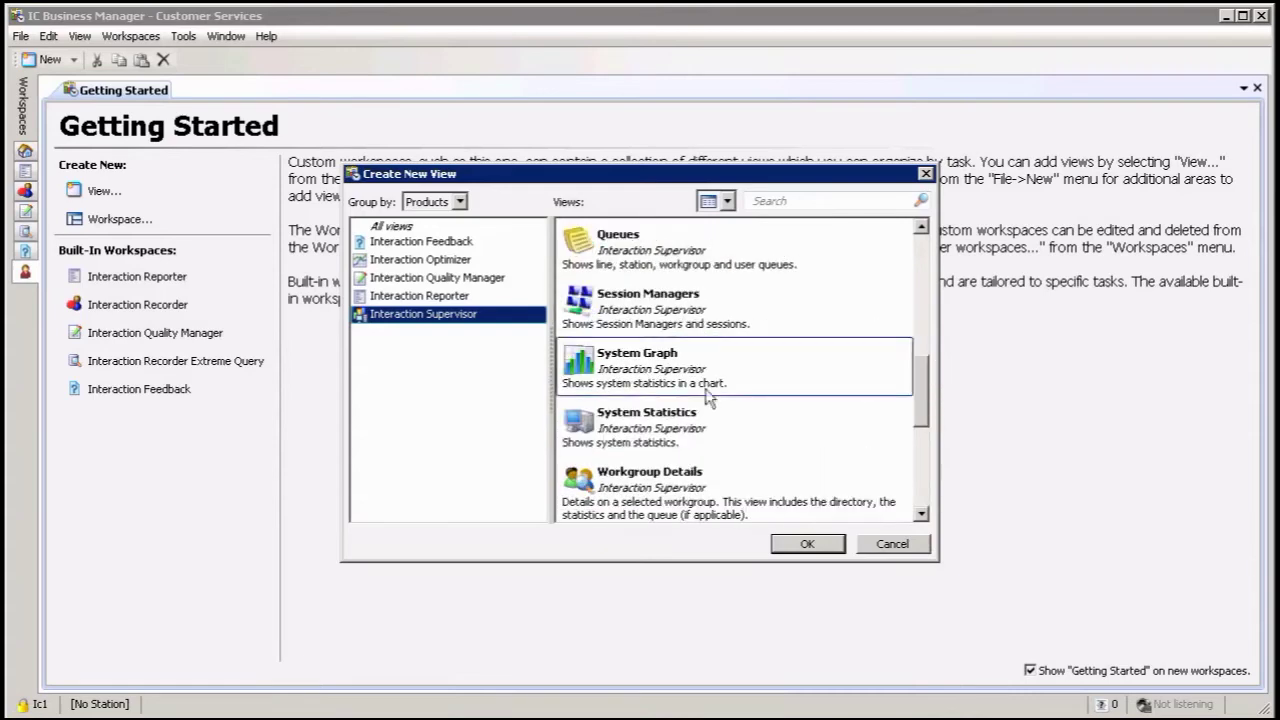
{"action": "left_click", "coordinate": [672, 484]}
{"action": "left_click", "coordinate": [781, 543]}
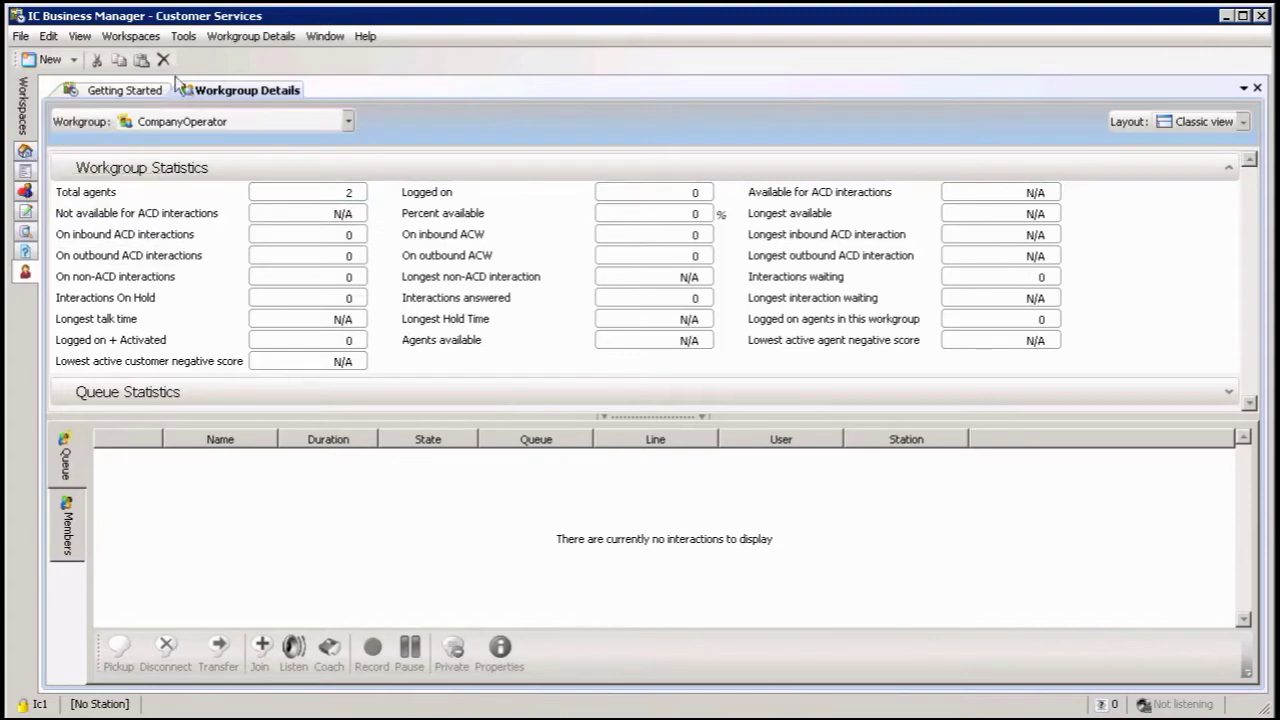
Create a second custom workspace named 'Sales' with the green person icon
{"action": "left_click", "coordinate": [141, 38]}
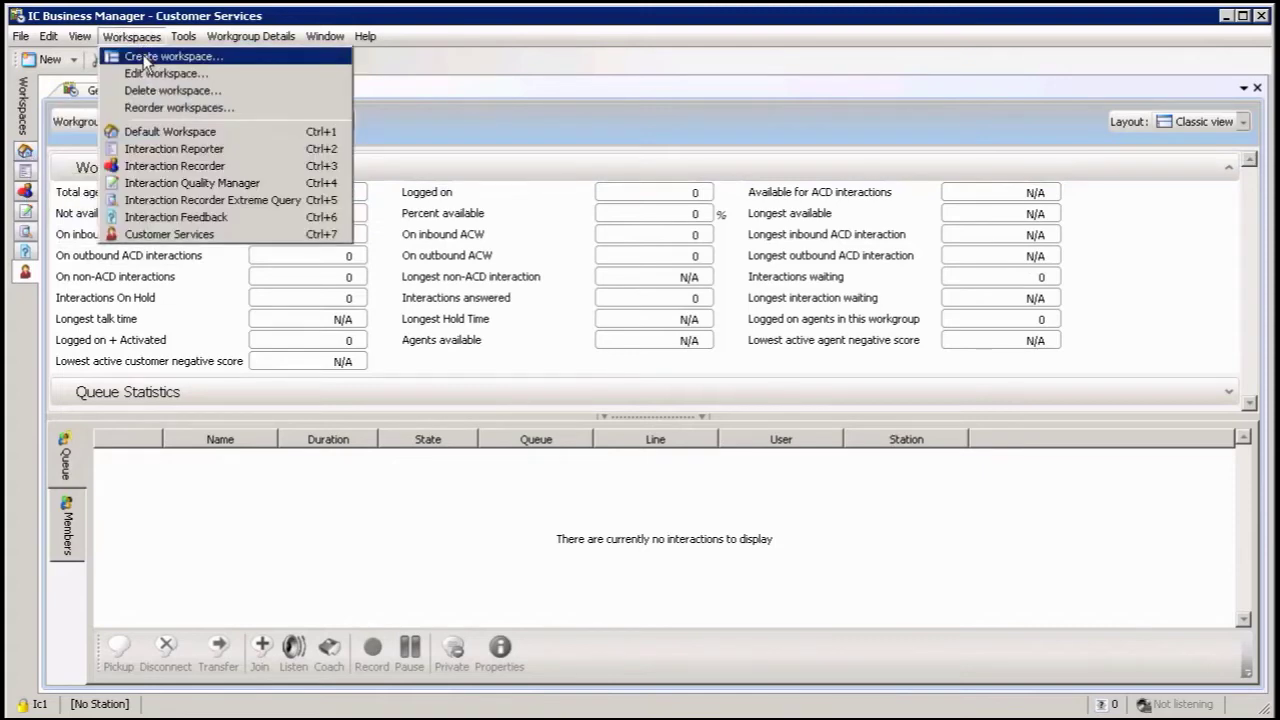
{"action": "left_click", "coordinate": [148, 56]}
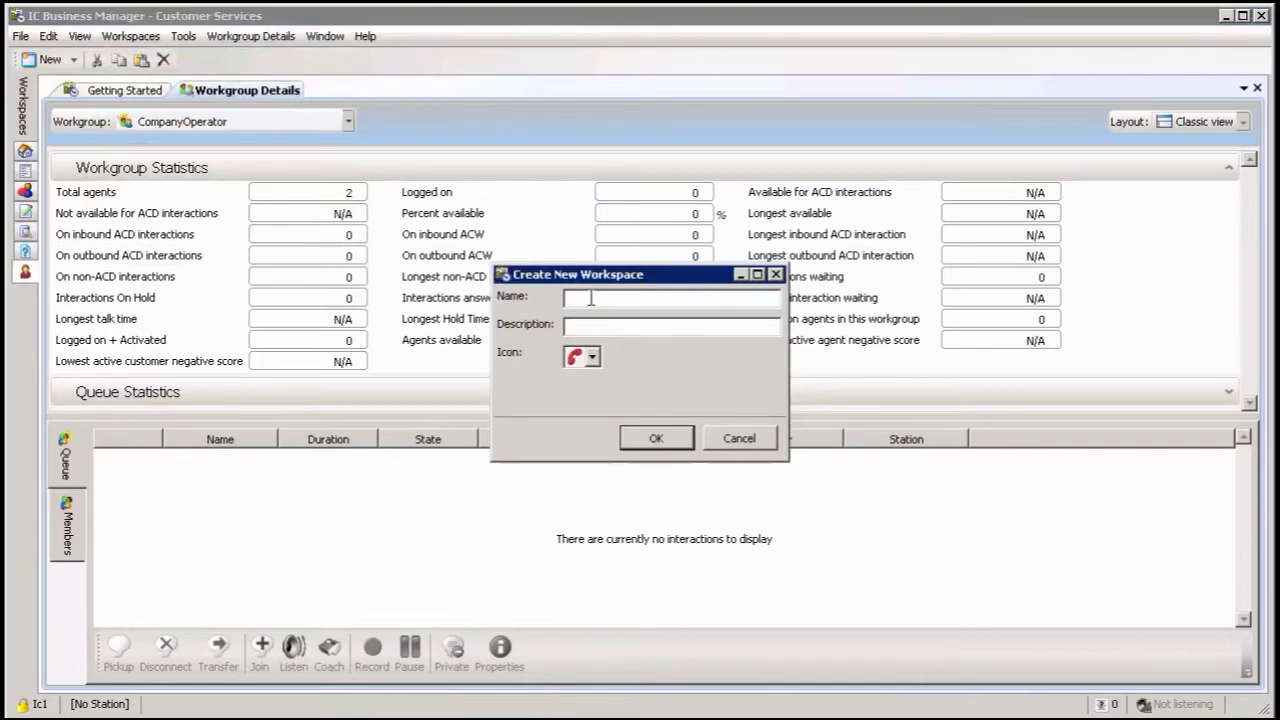
{"action": "type", "text": "Sales"}
{"action": "left_click", "coordinate": [592, 358]}
{"action": "left_click", "coordinate": [597, 392]}
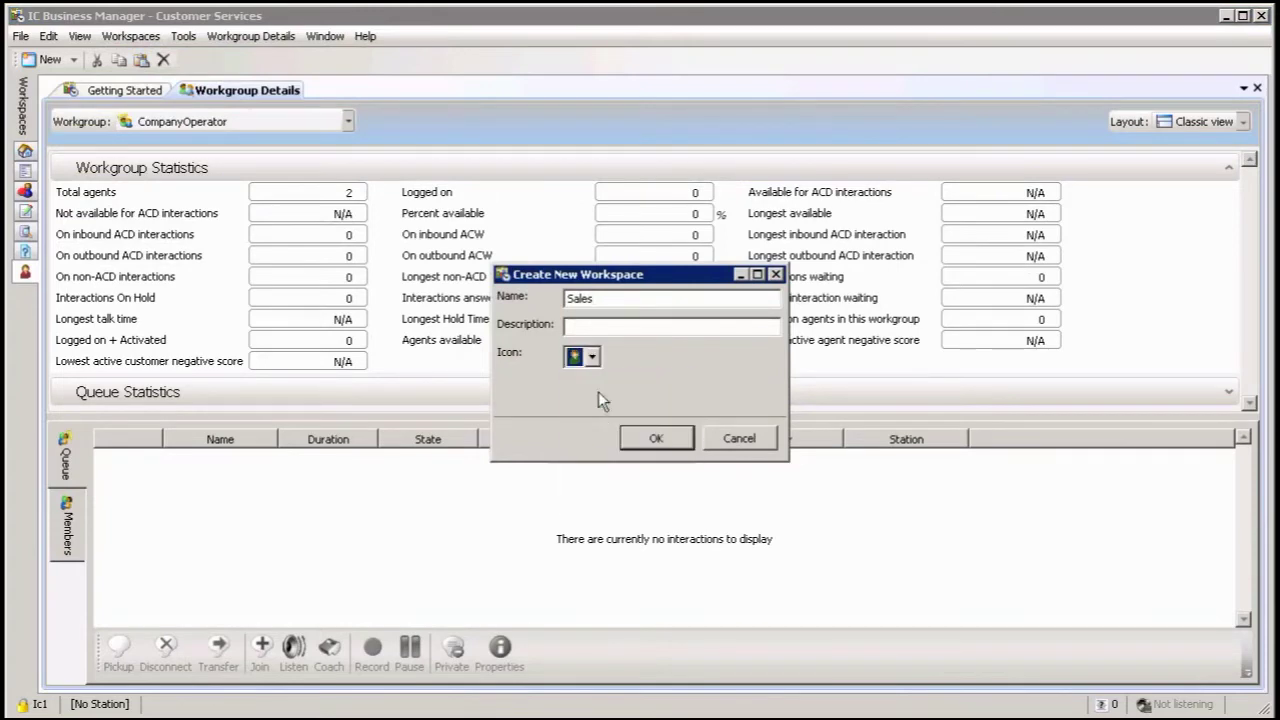
{"action": "left_click", "coordinate": [657, 441]}
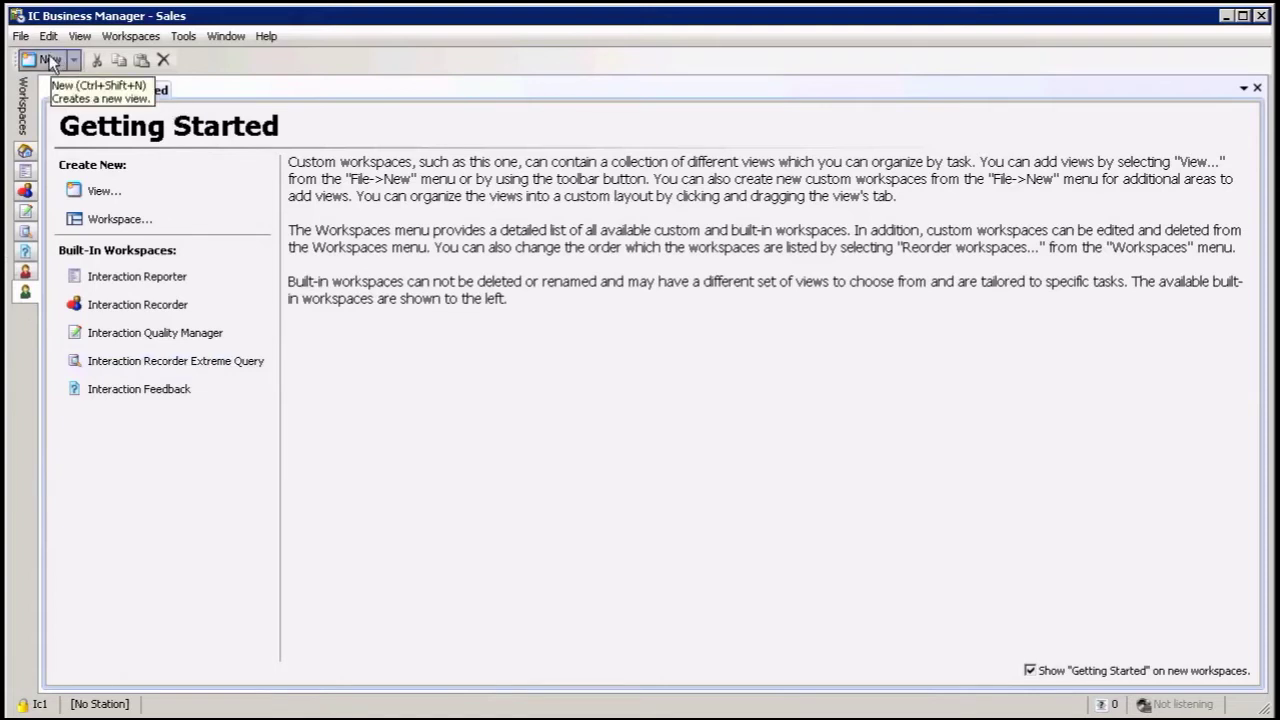
Add a Workgroup Details view to Sales, then compare it with Customer Services
{"action": "left_click", "coordinate": [103, 190]}
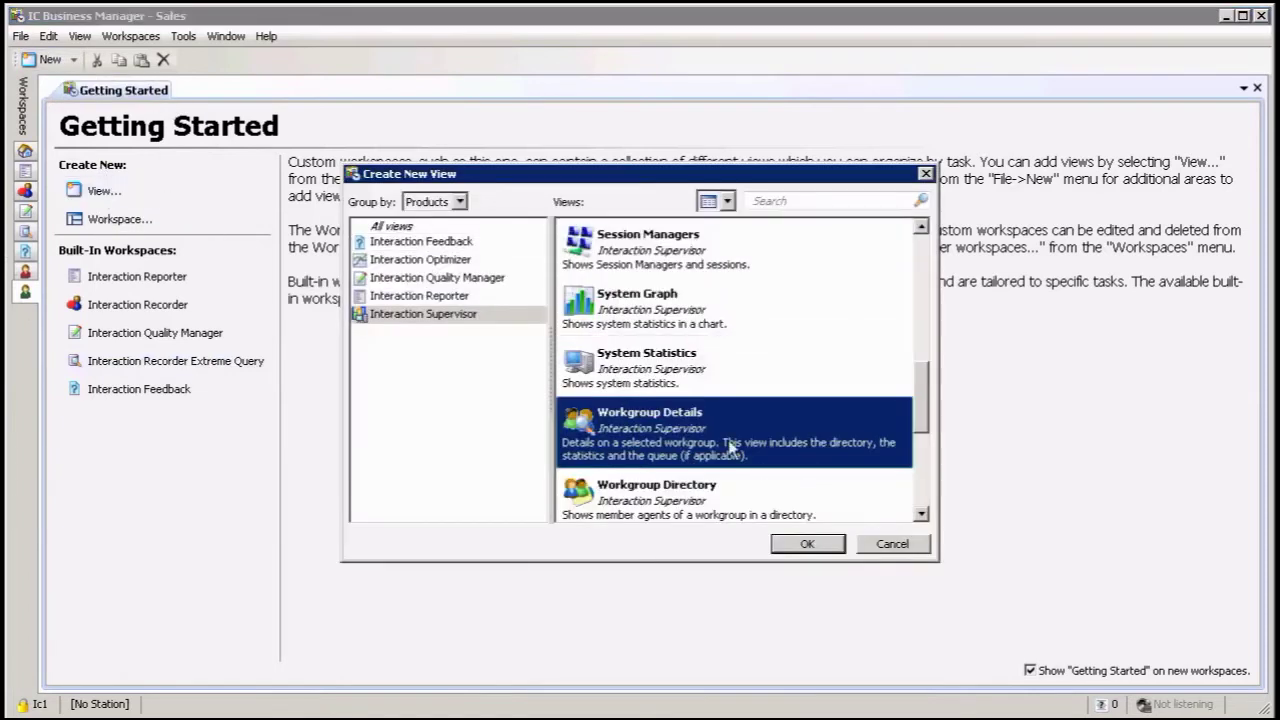
{"action": "left_click", "coordinate": [805, 546]}
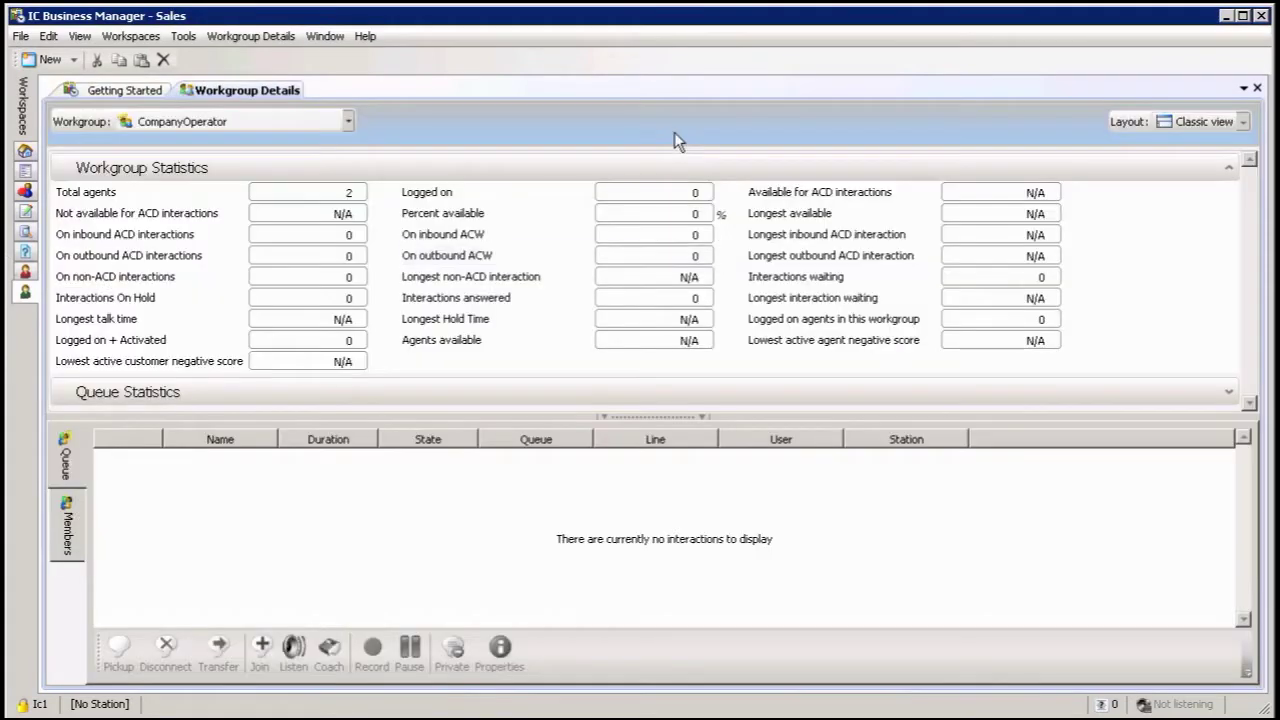
{"action": "left_click", "coordinate": [27, 274]}
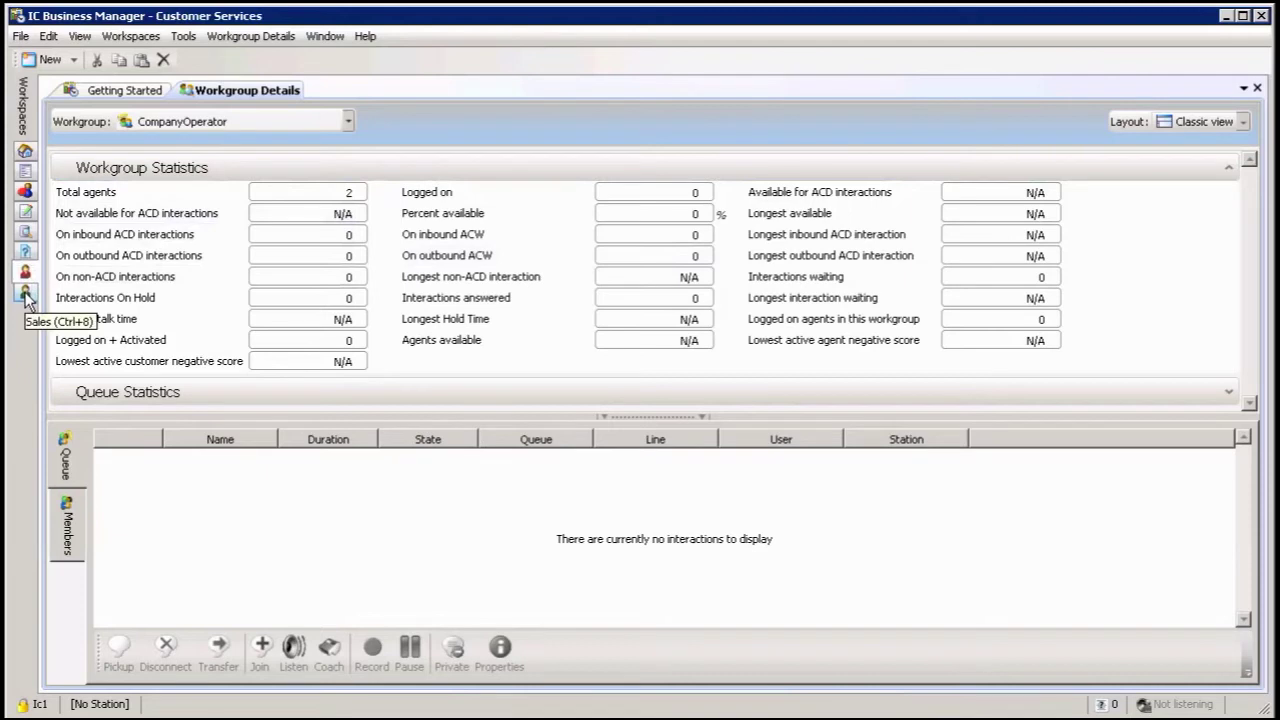
{"action": "left_click", "coordinate": [27, 296]}
{"action": "left_click", "coordinate": [27, 274]}
{"action": "left_click", "coordinate": [29, 296]}
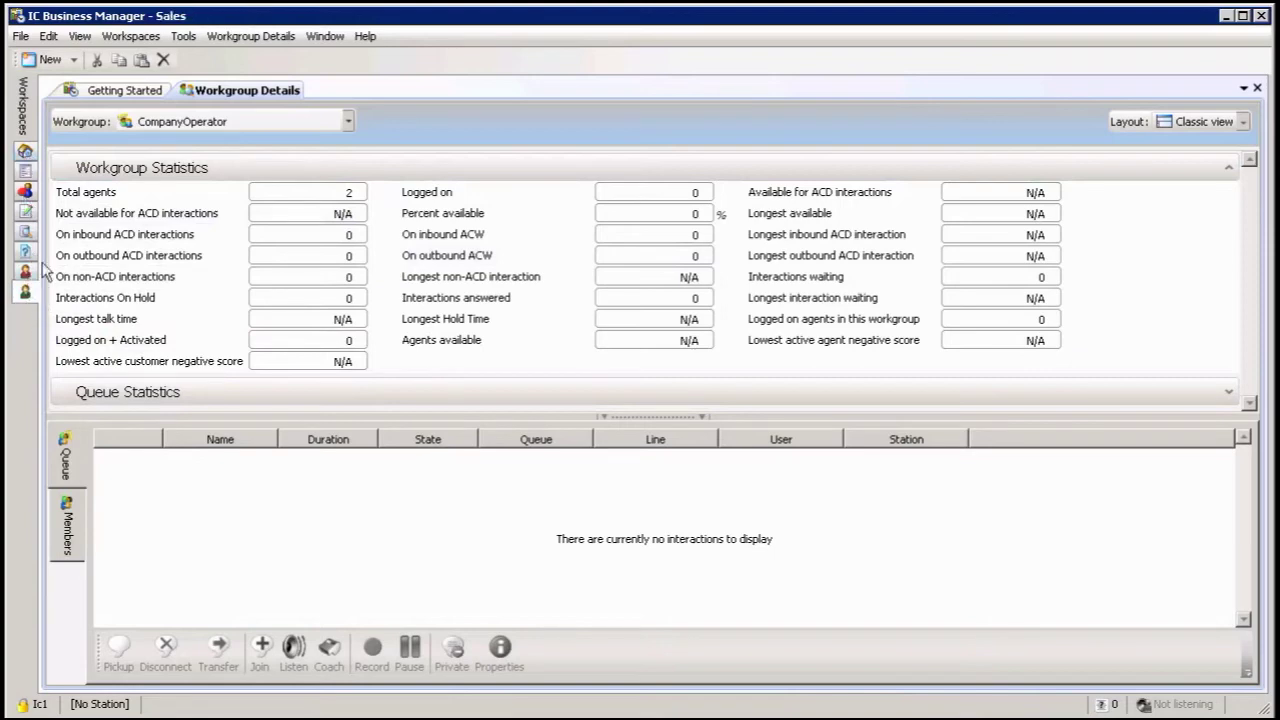
Move Customer Services to the top of the workspace order
{"action": "left_click", "coordinate": [133, 36]}
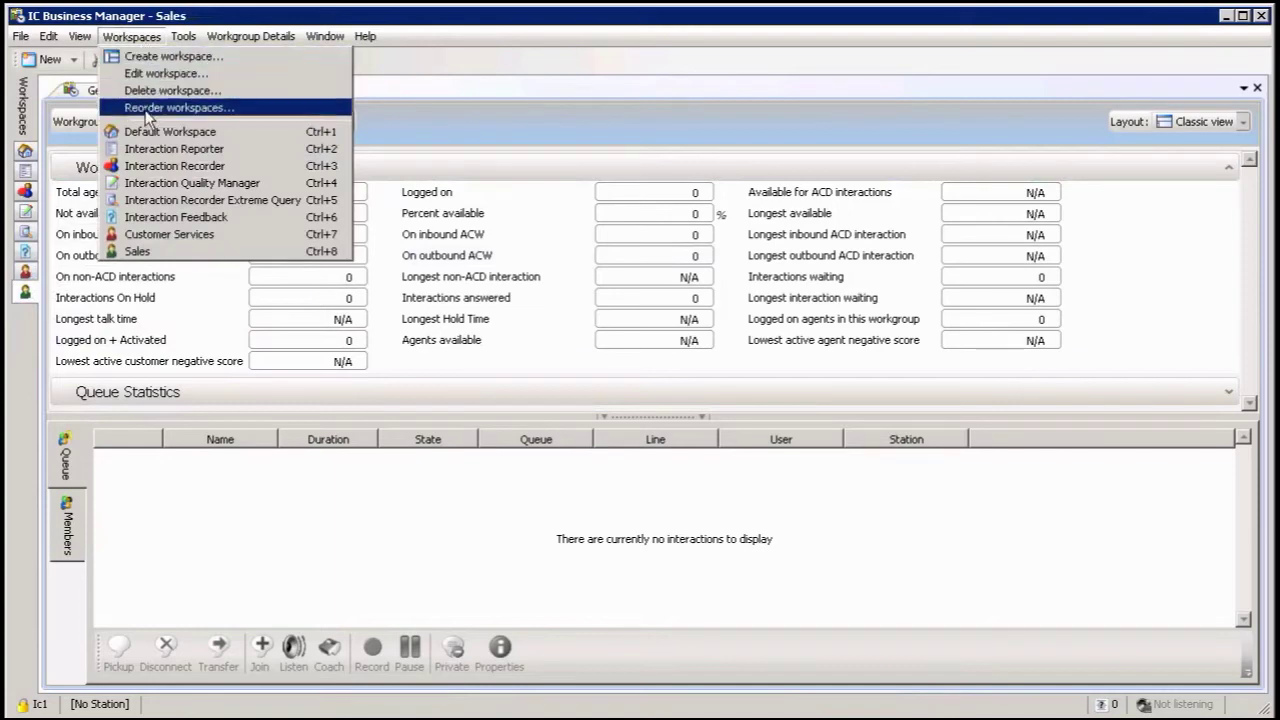
{"action": "left_click", "coordinate": [213, 108]}
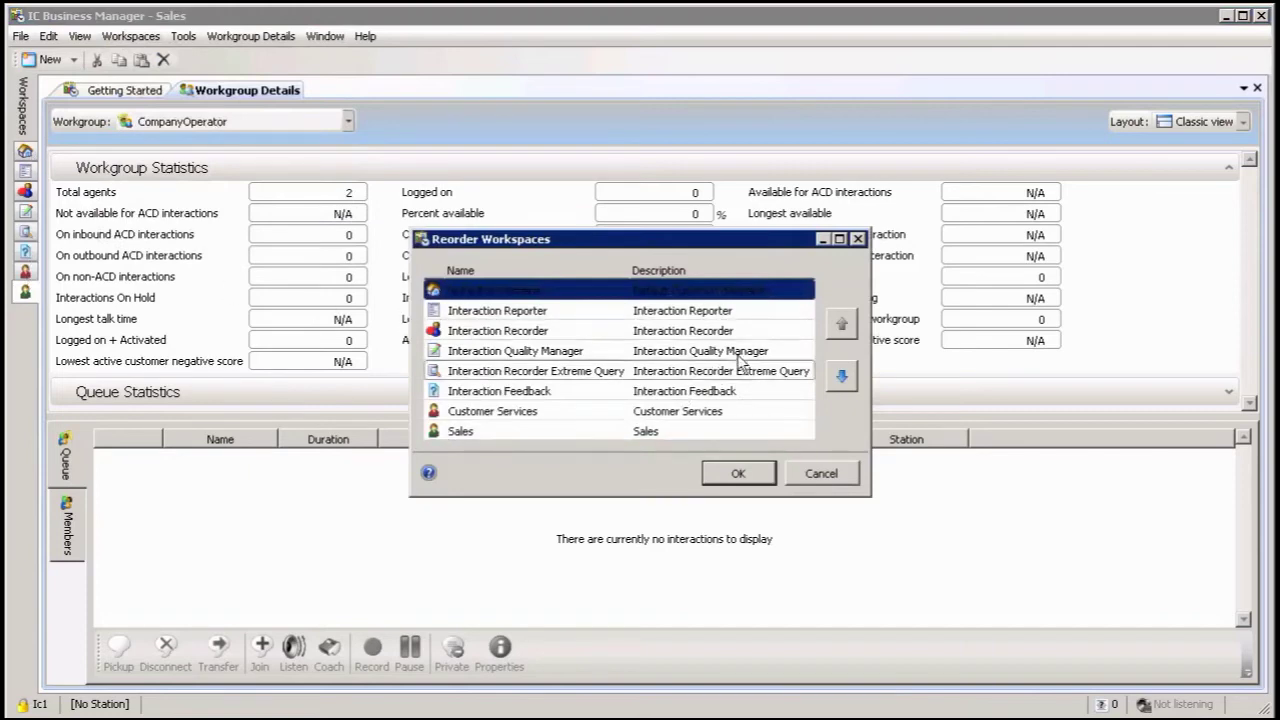
{"action": "left_click", "coordinate": [461, 414]}
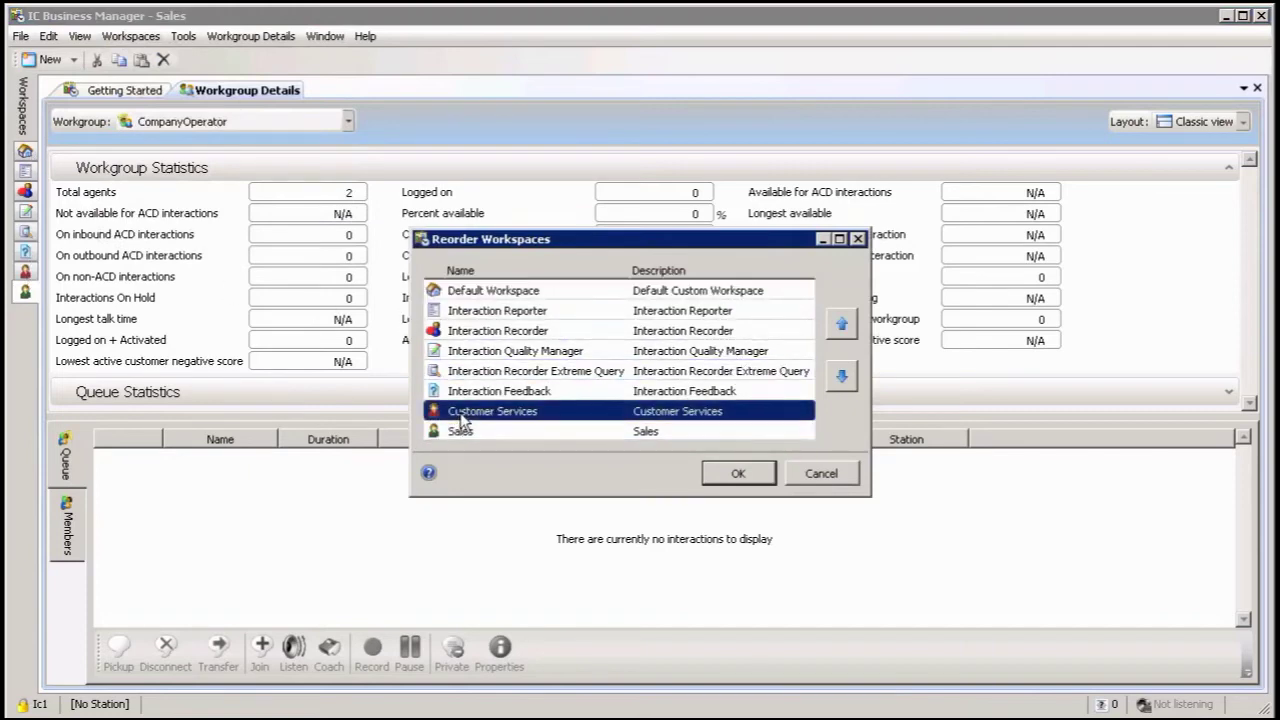
{"action": "left_click", "coordinate": [842, 324]}
{"action": "left_click", "coordinate": [842, 324]}
{"action": "left_click", "coordinate": [842, 324]}
{"action": "left_click", "coordinate": [842, 324]}
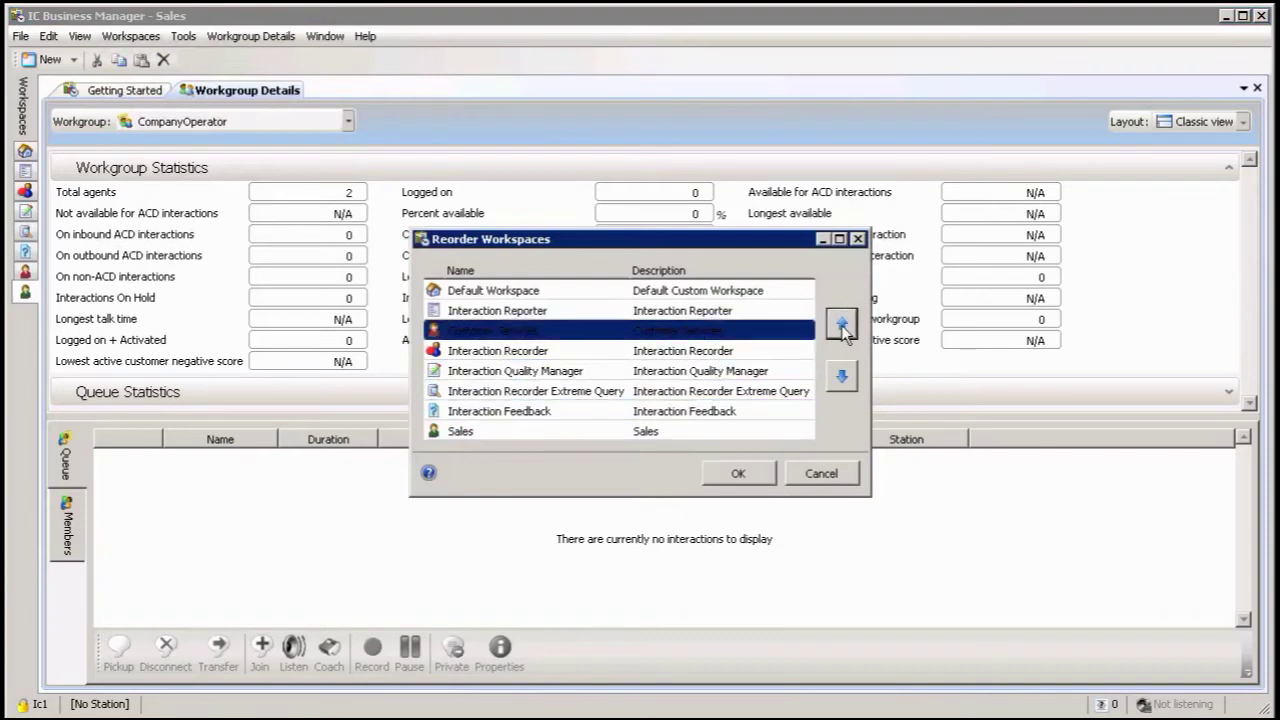
{"action": "left_click", "coordinate": [842, 326]}
{"action": "left_click", "coordinate": [842, 326]}
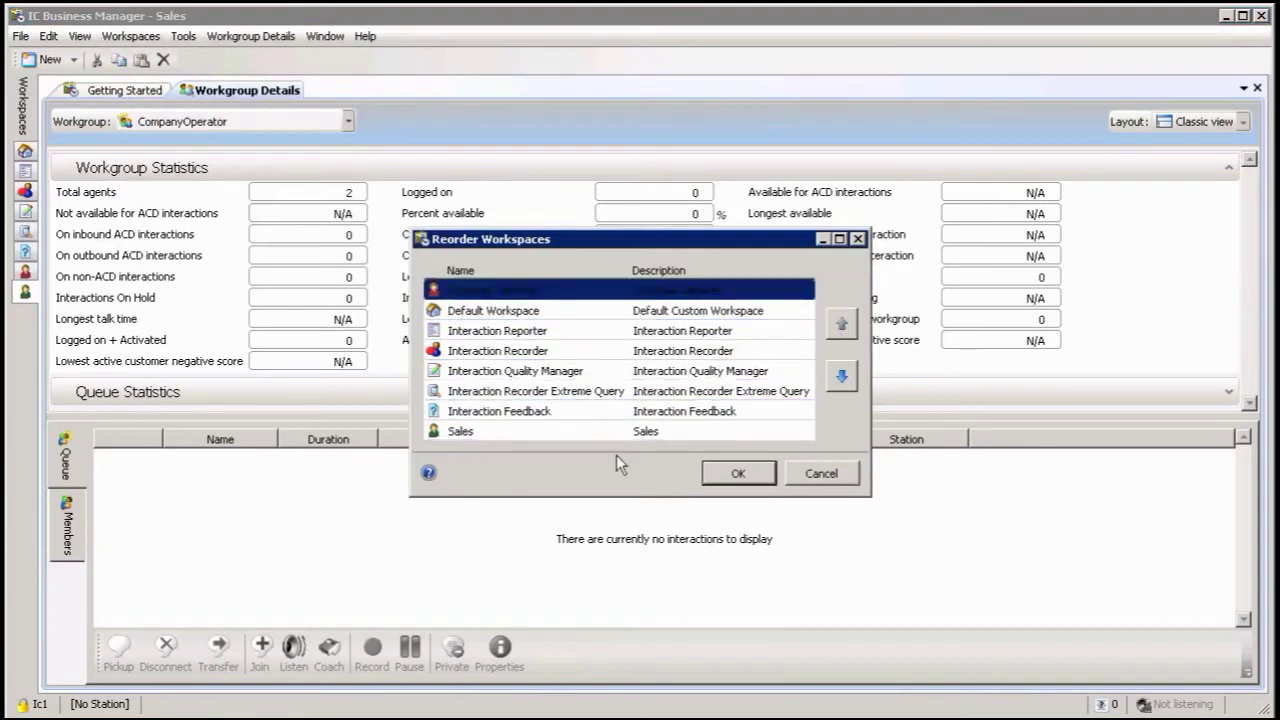
Move Sales to second place, apply the new order, and return to Customer Services
{"action": "left_click", "coordinate": [507, 432]}
{"action": "left_click", "coordinate": [842, 324]}
{"action": "left_click", "coordinate": [842, 324]}
{"action": "left_click", "coordinate": [842, 324]}
{"action": "left_click", "coordinate": [842, 324]}
{"action": "left_click", "coordinate": [842, 324]}
{"action": "left_click", "coordinate": [842, 324]}
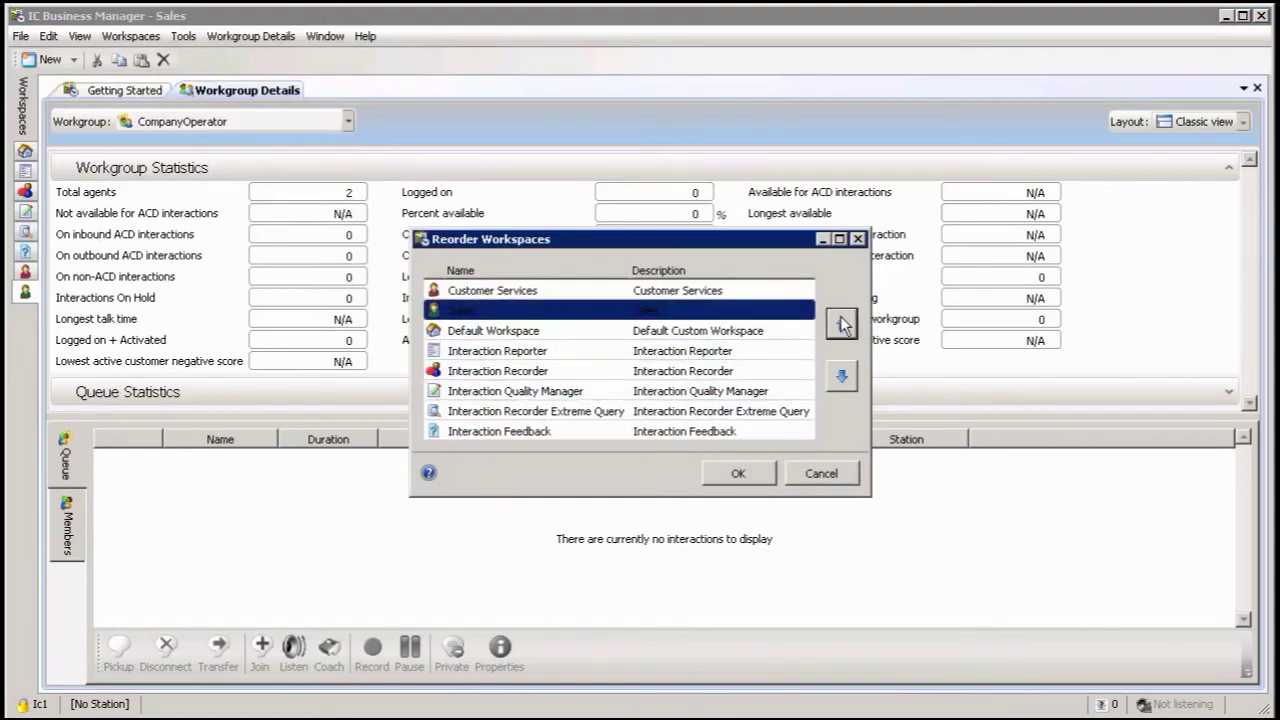
{"action": "left_click", "coordinate": [738, 474]}
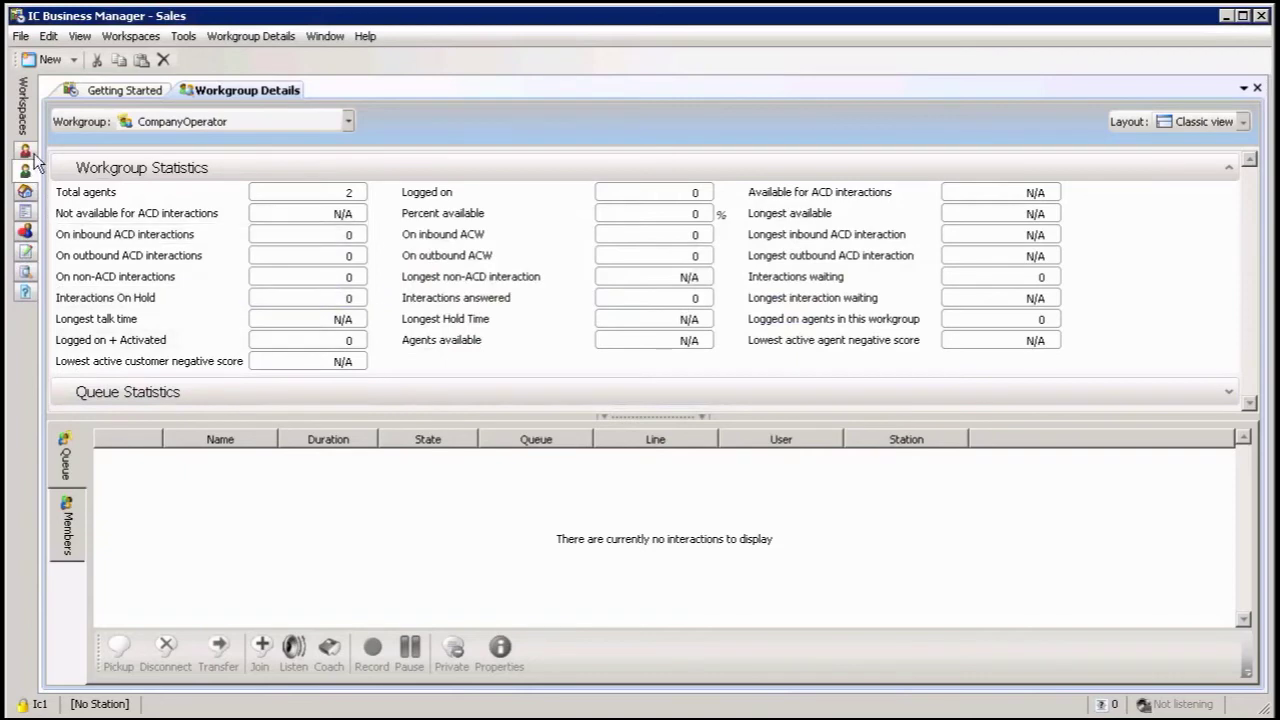
{"action": "left_click", "coordinate": [25, 150]}
{"action": "left_click", "coordinate": [32, 175]}
{"action": "left_click", "coordinate": [25, 150]}
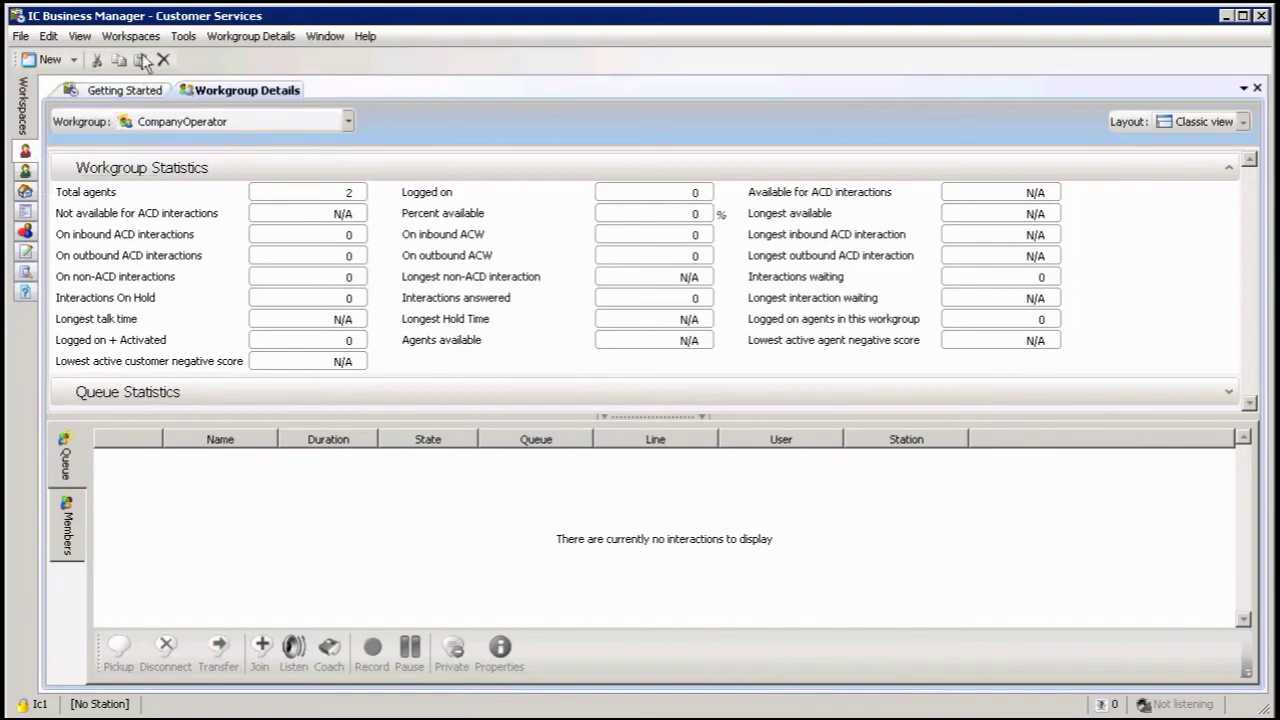
Show the Sales workspace with its CompanyOperator Workgroup Details view
{"action": "left_click", "coordinate": [26, 171]}
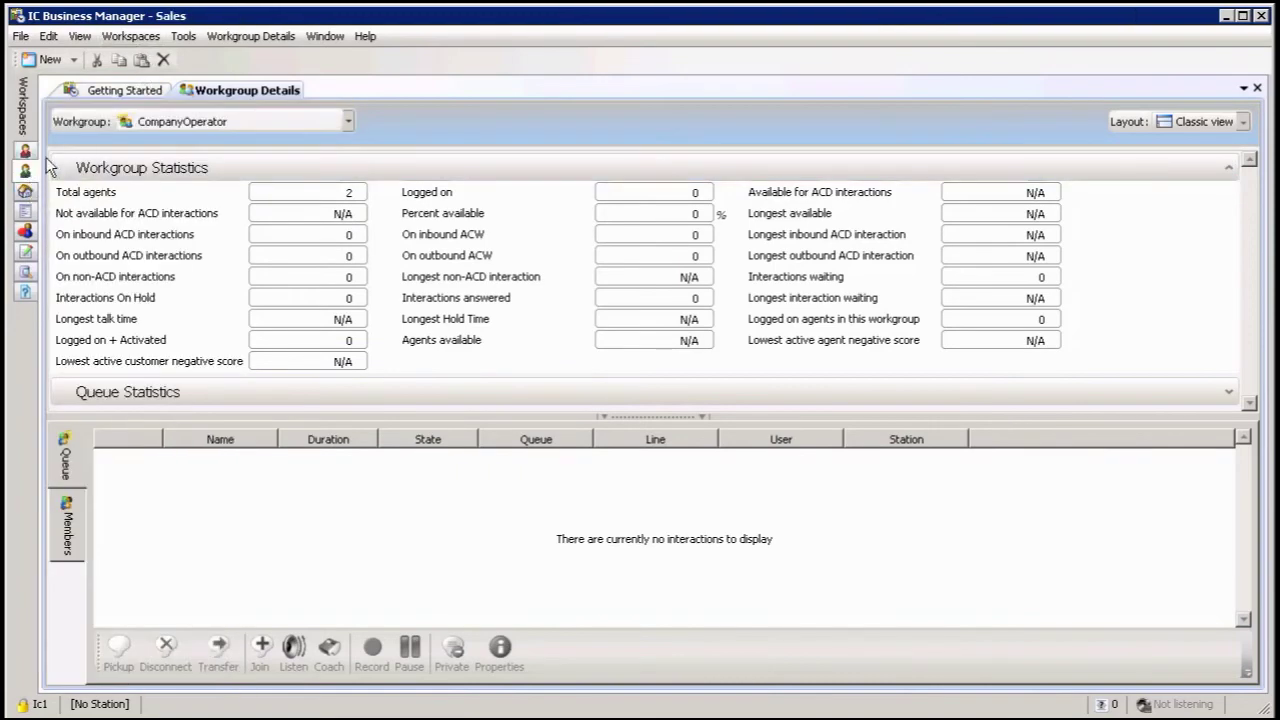
Delete the Sales workspace, confirming with Yes
{"action": "left_click", "coordinate": [146, 40]}
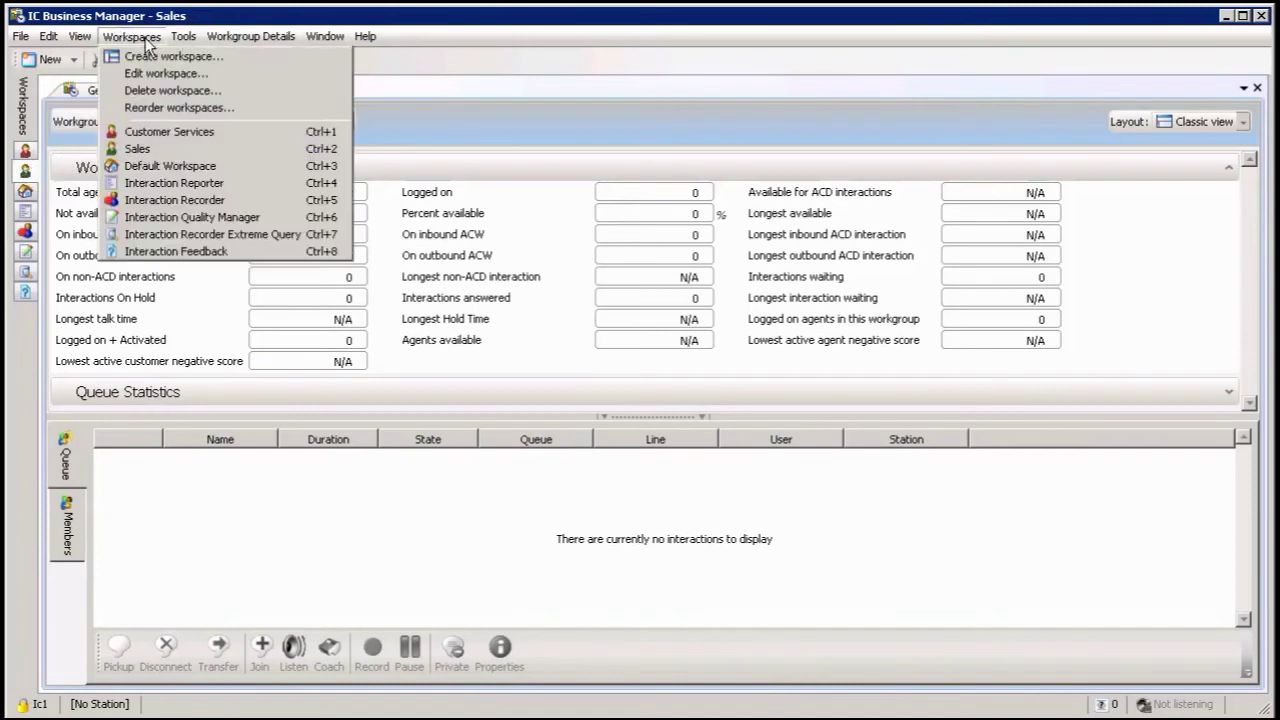
{"action": "left_click", "coordinate": [168, 92]}
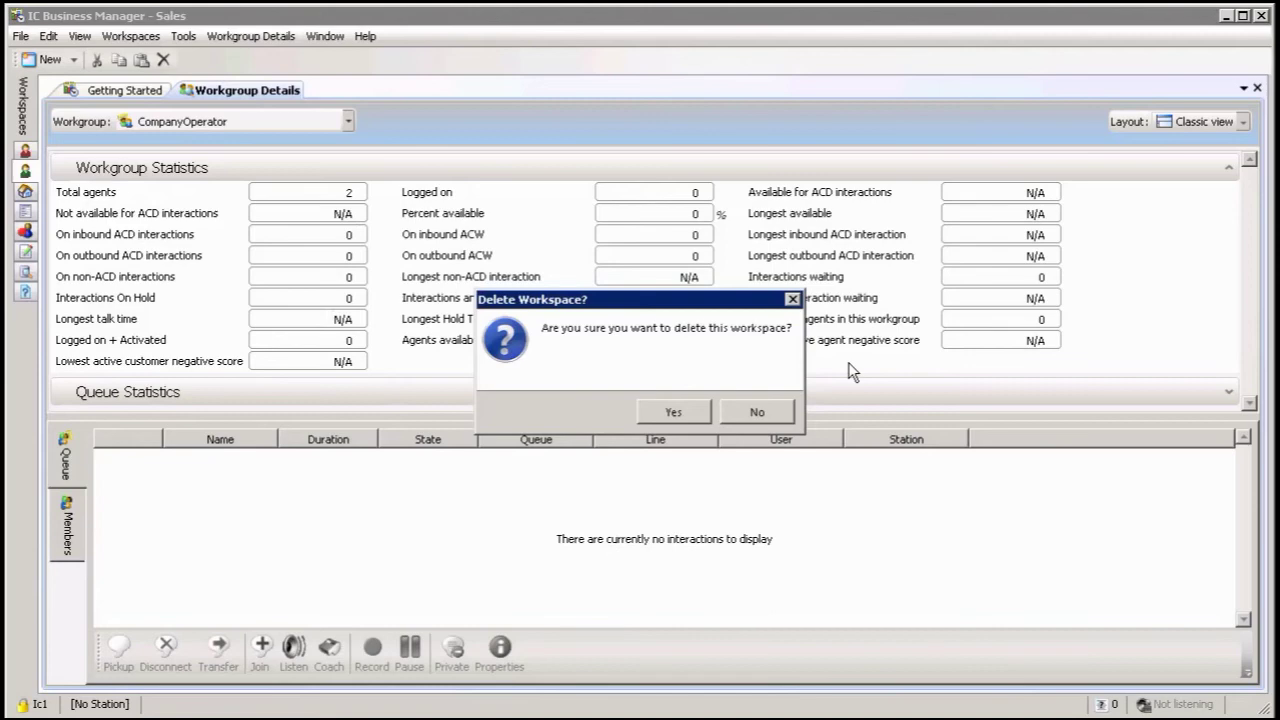
{"action": "left_click", "coordinate": [670, 409]}
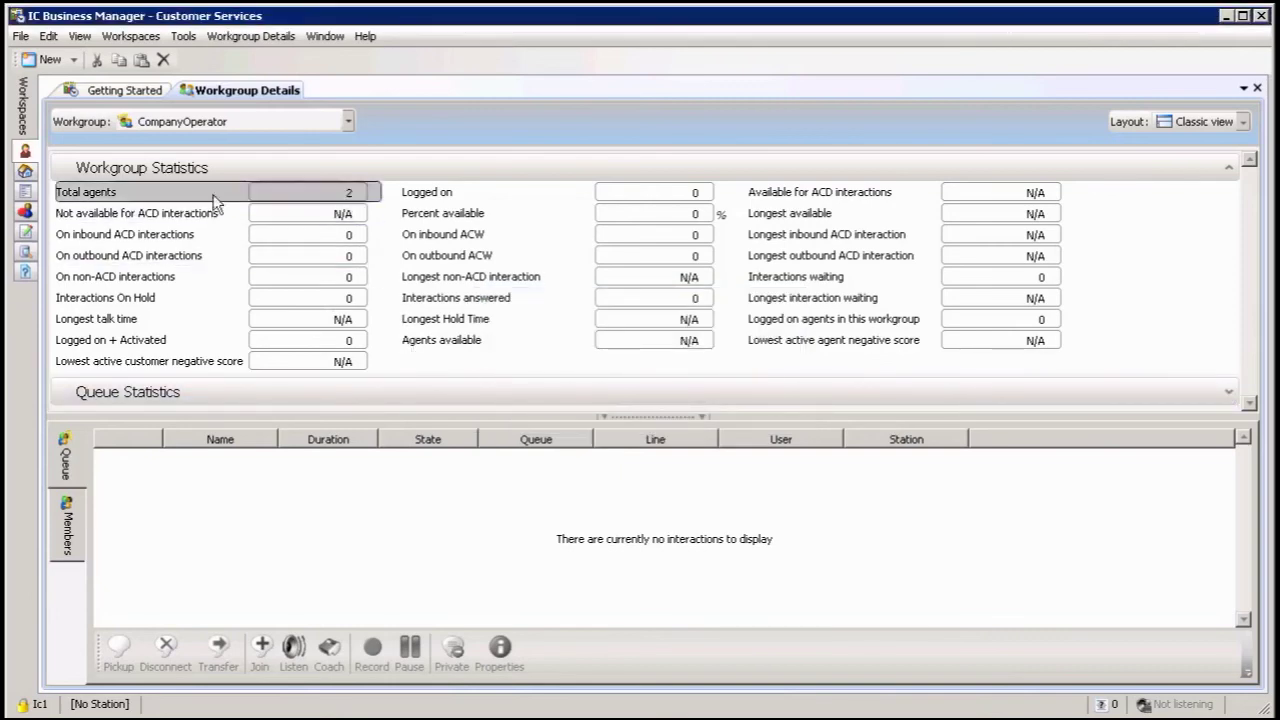
{"action": "left_click", "coordinate": [131, 36]}
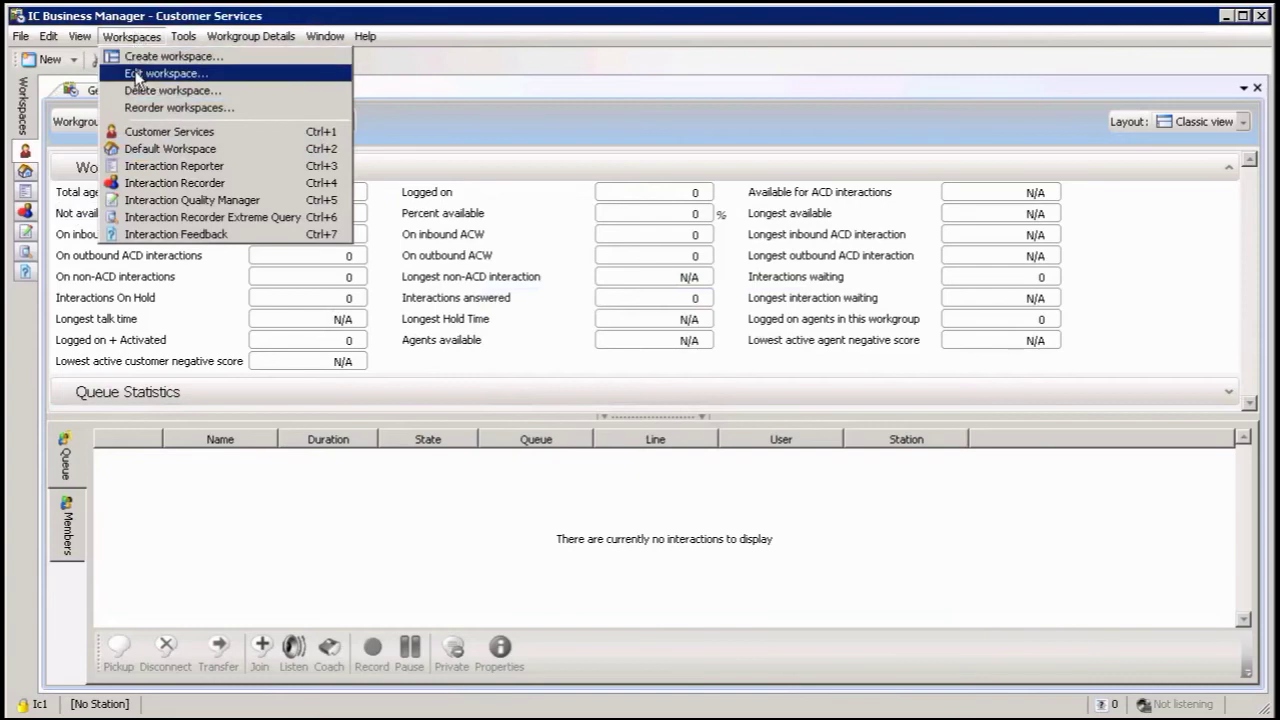
{"action": "left_click", "coordinate": [134, 75]}
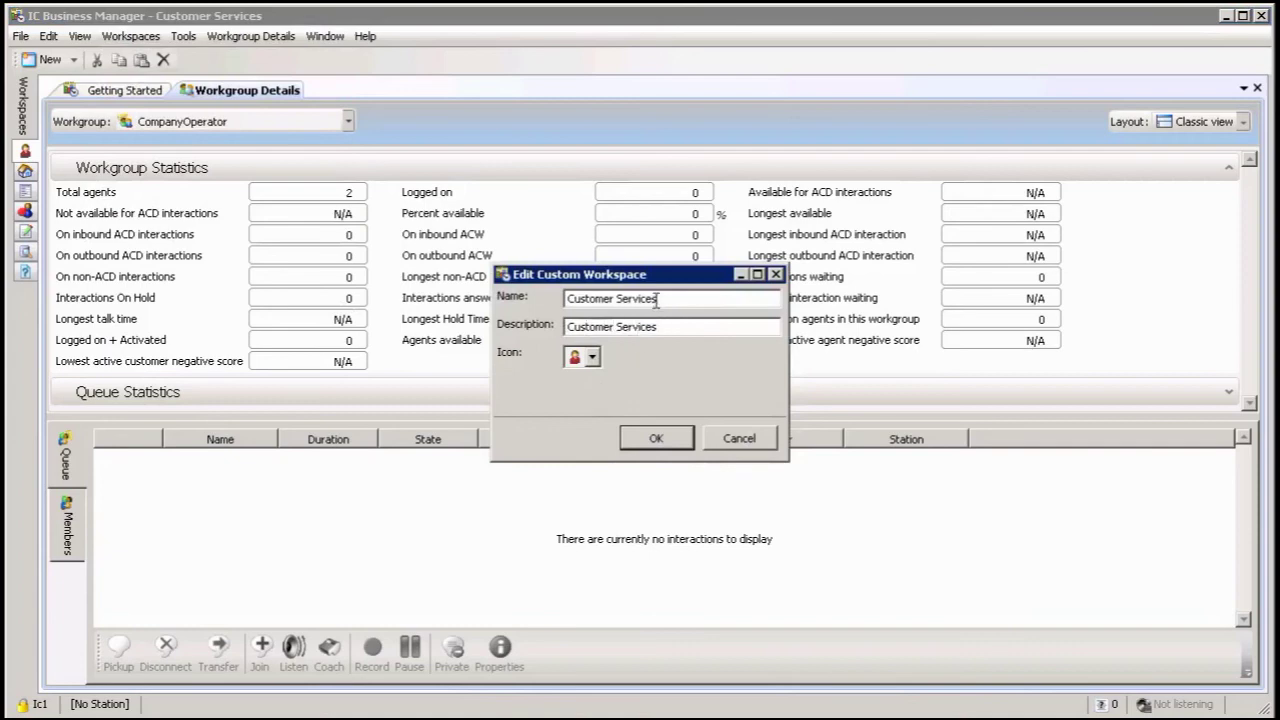
{"action": "left_click", "coordinate": [646, 440]}
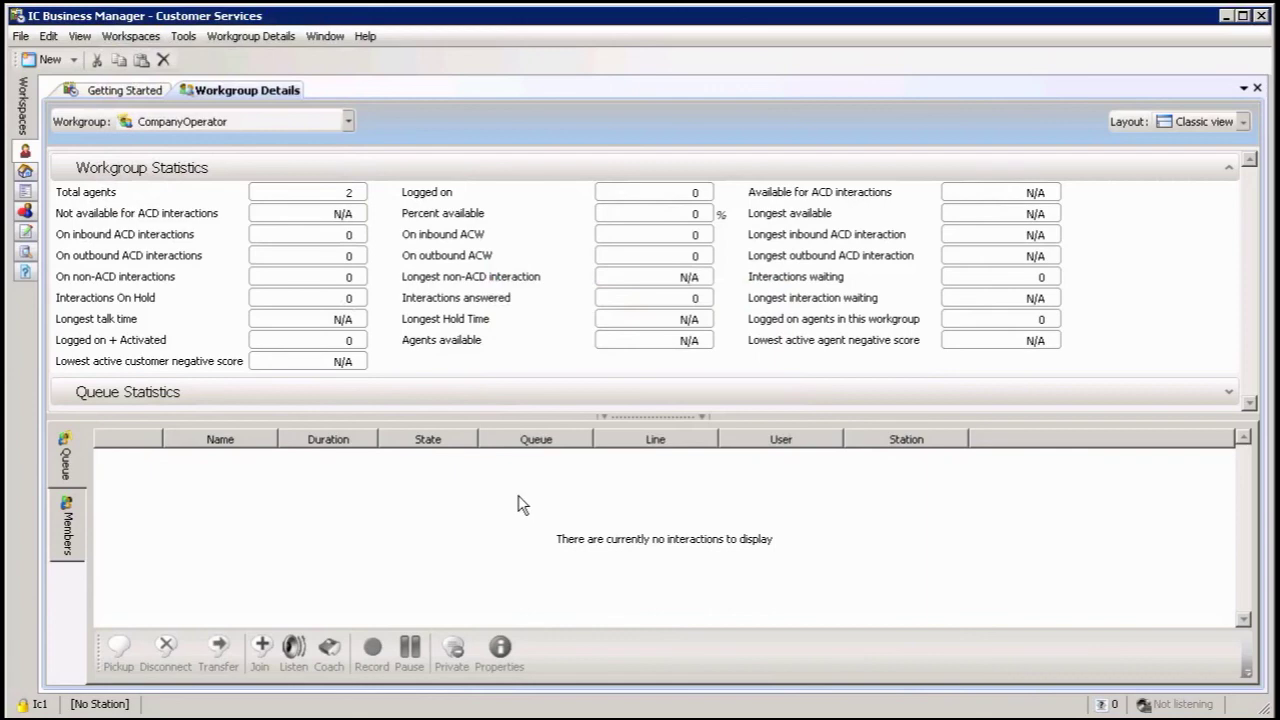
Retitle the Workgroup Details tab with the custom title 'Customer Services'
{"action": "right_click", "coordinate": [236, 91]}
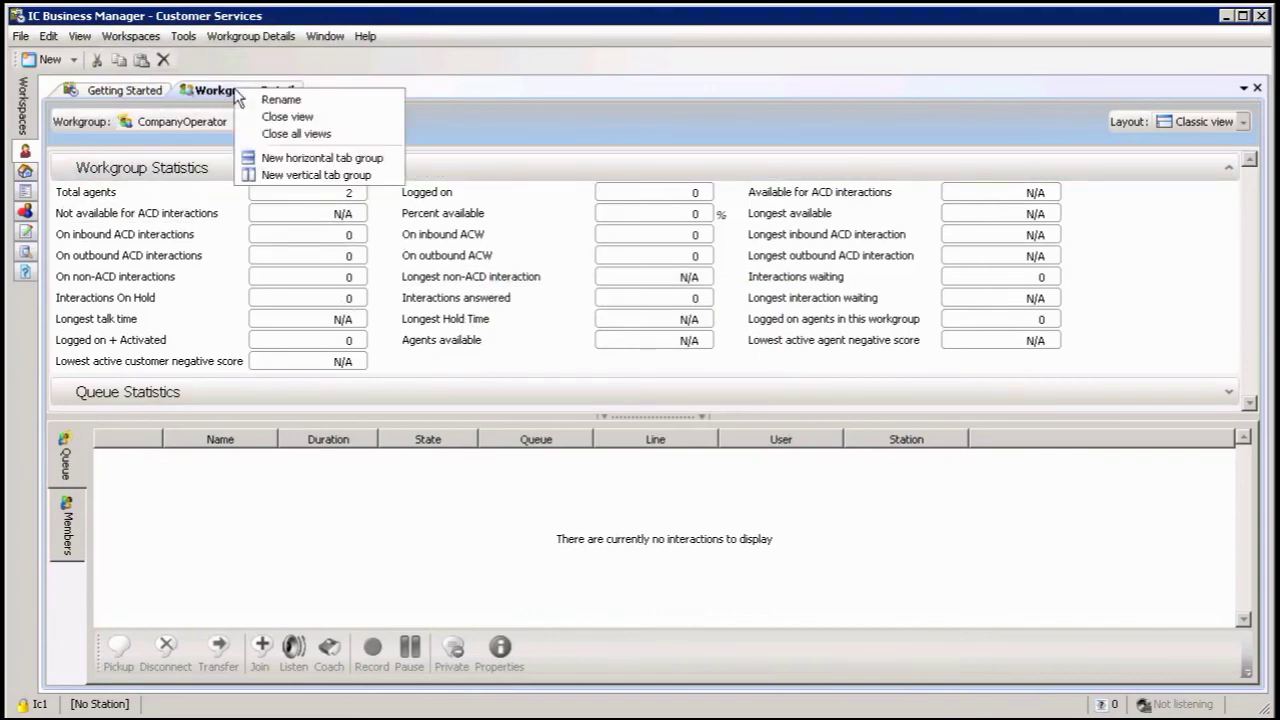
{"action": "left_click", "coordinate": [278, 99]}
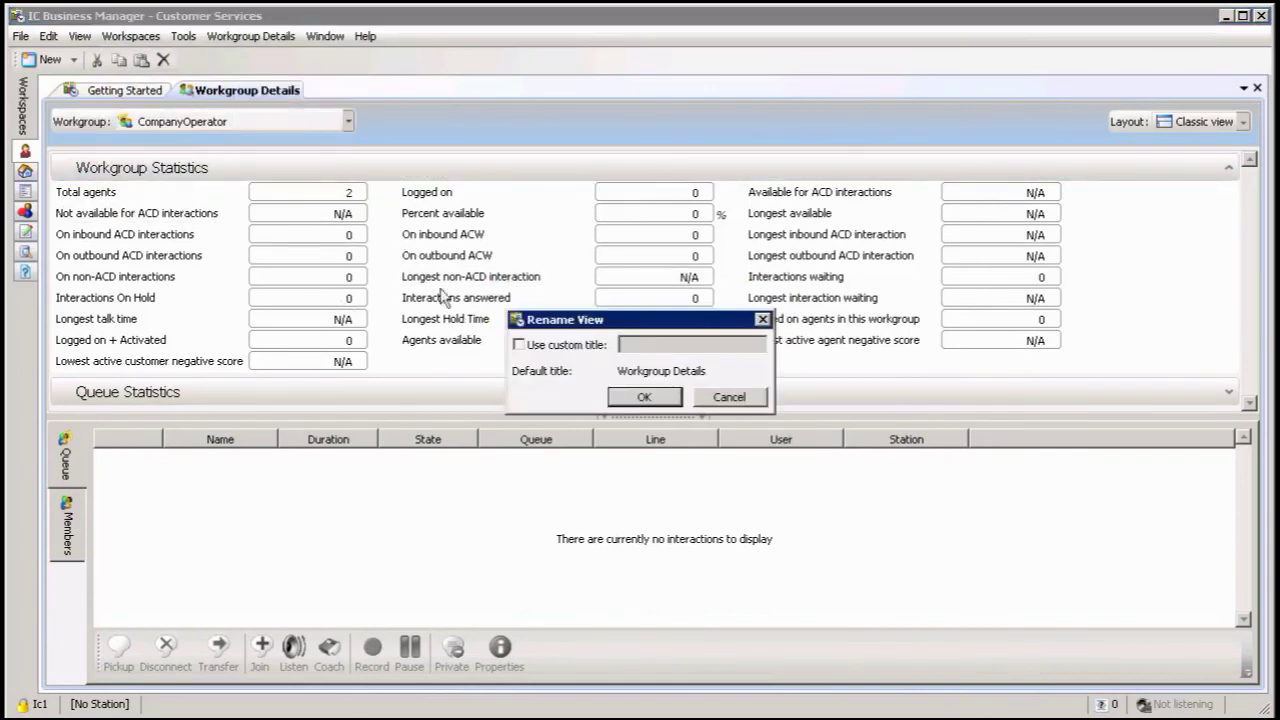
{"action": "left_click", "coordinate": [518, 344]}
{"action": "left_click", "coordinate": [655, 345]}
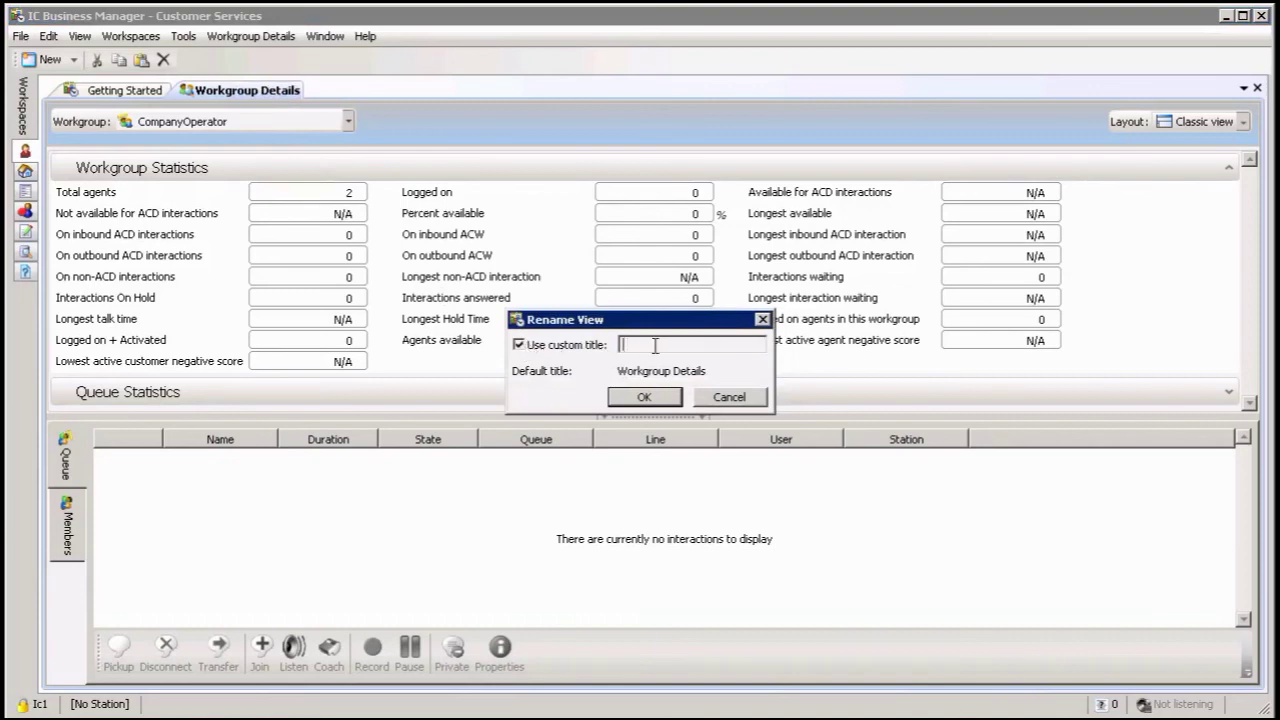
{"action": "type", "text": "Customer Services"}
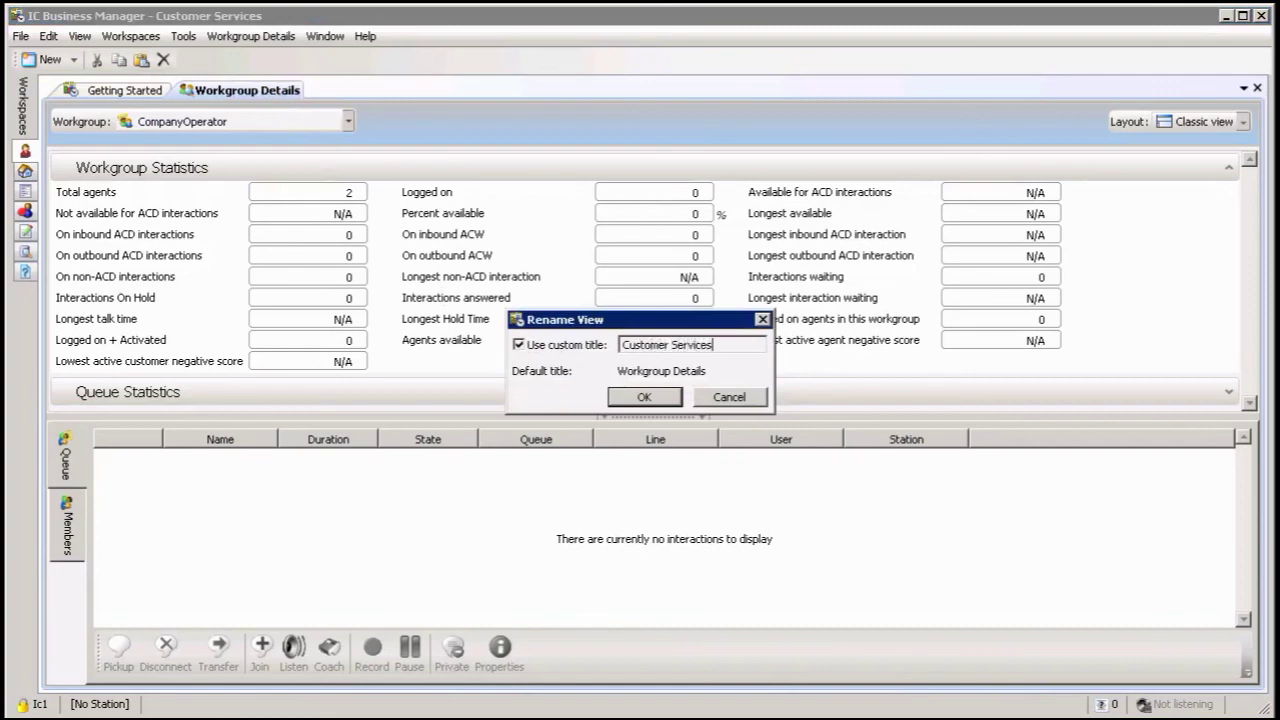
{"action": "left_click", "coordinate": [644, 397]}
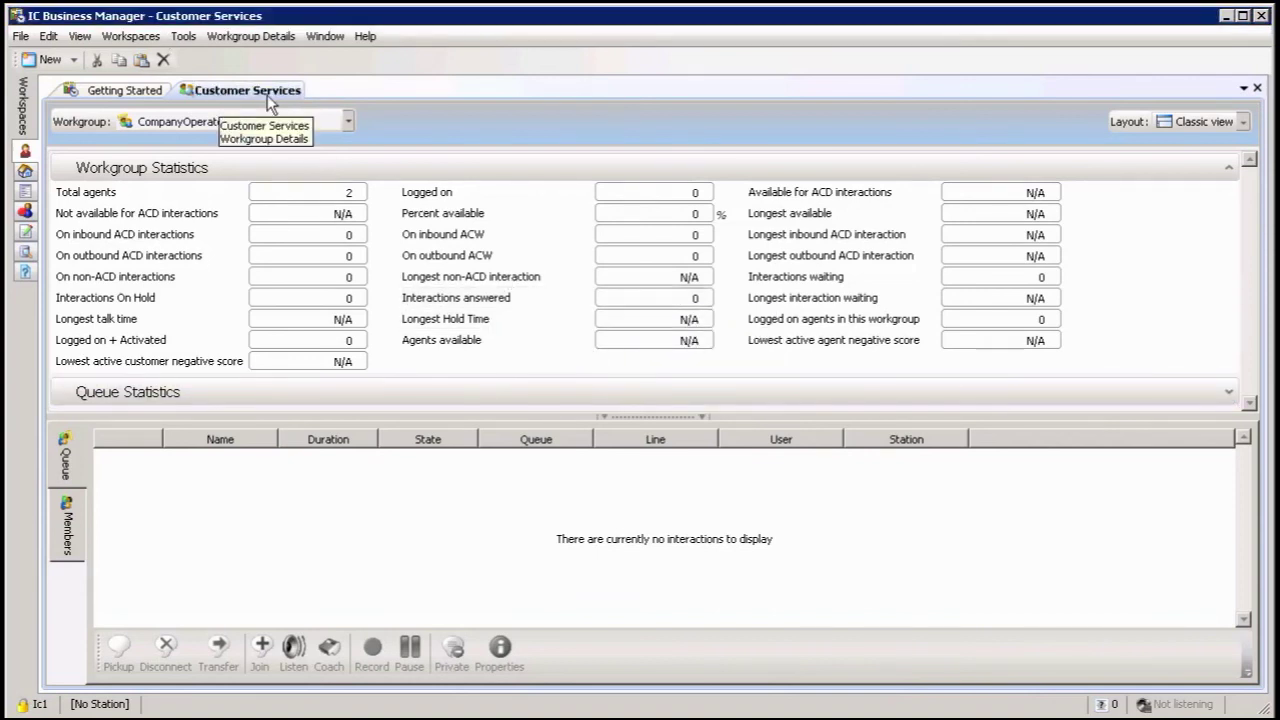